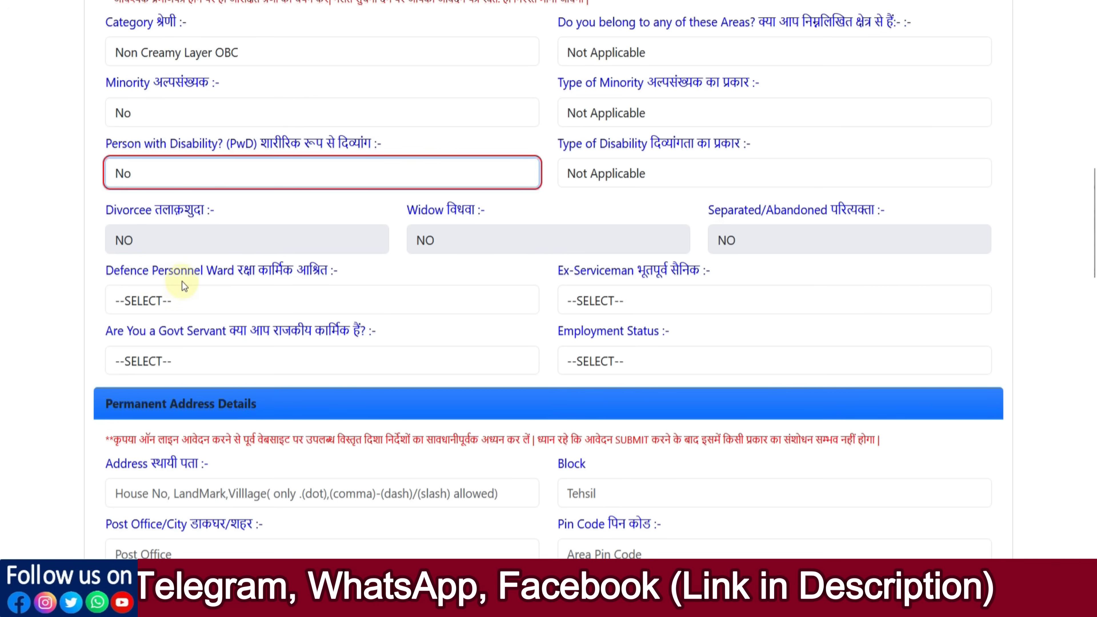
- Set both Defence Personnel Ward and Ex-Serviceman to NO in the candidate category section
{"action": "left_click", "coordinate": [179, 303]}
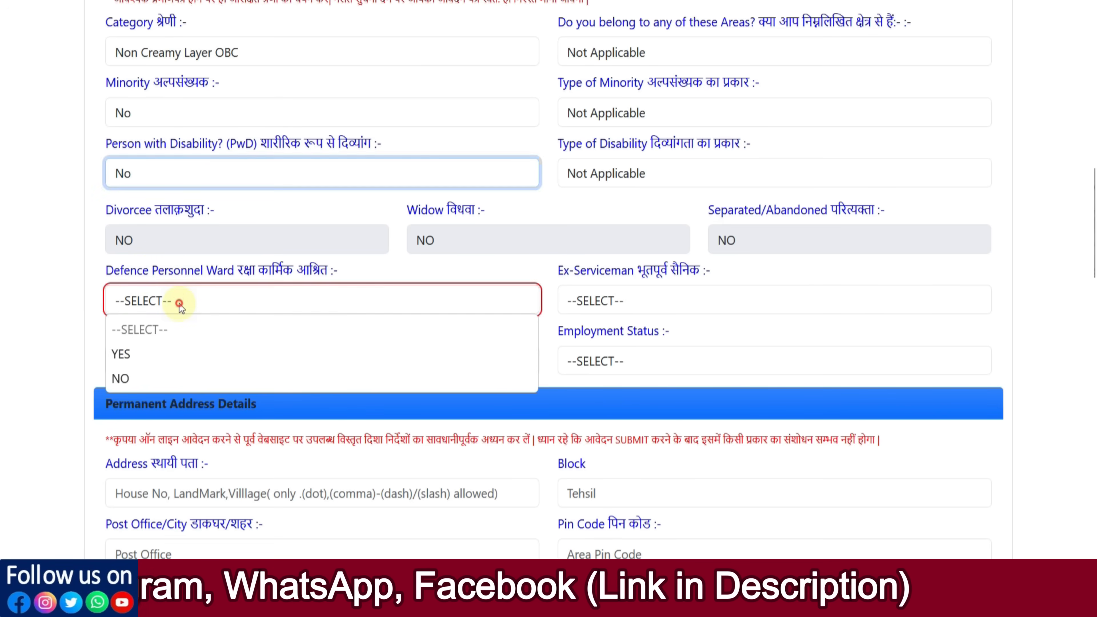
{"action": "left_click", "coordinate": [166, 353]}
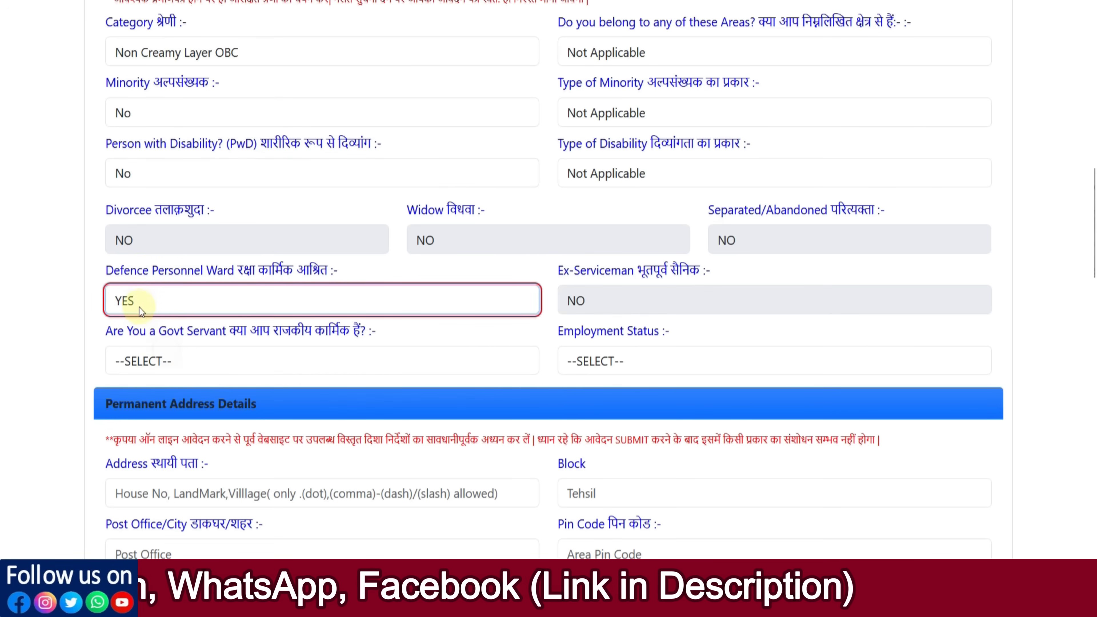
{"action": "left_click", "coordinate": [254, 301]}
{"action": "left_click", "coordinate": [310, 374]}
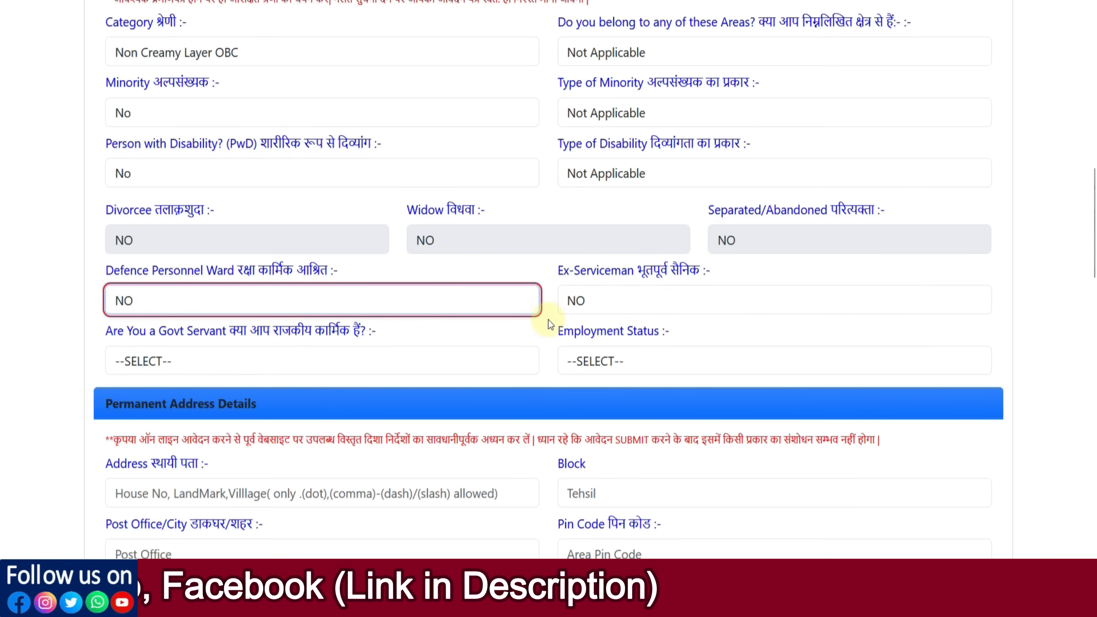
{"action": "left_click", "coordinate": [575, 301]}
{"action": "left_click", "coordinate": [584, 353]}
{"action": "left_click", "coordinate": [598, 305]}
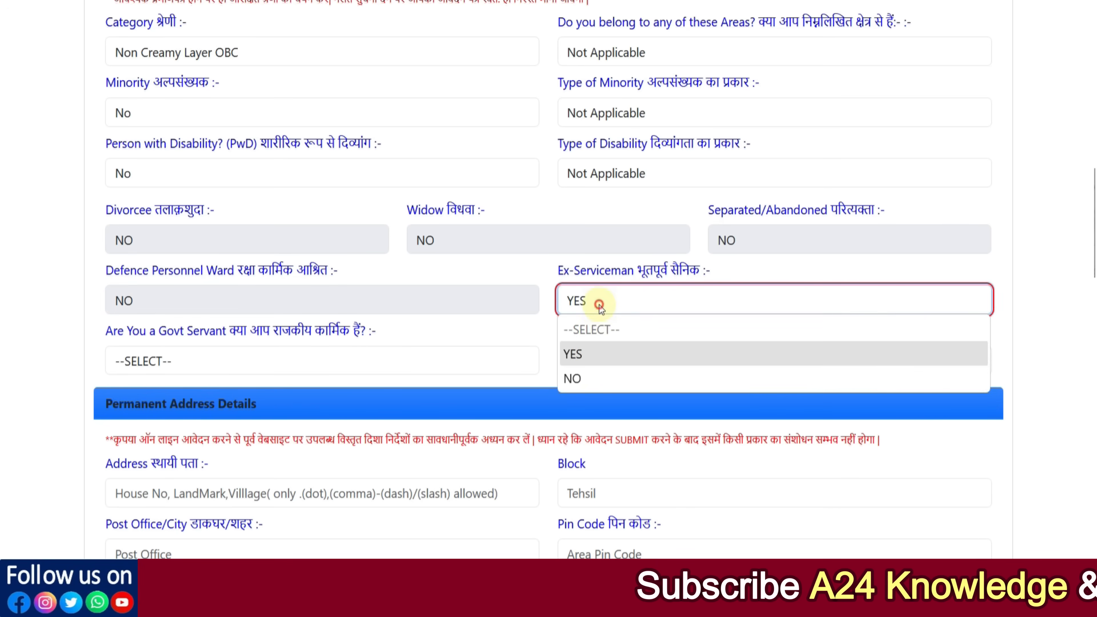
{"action": "left_click", "coordinate": [589, 375]}
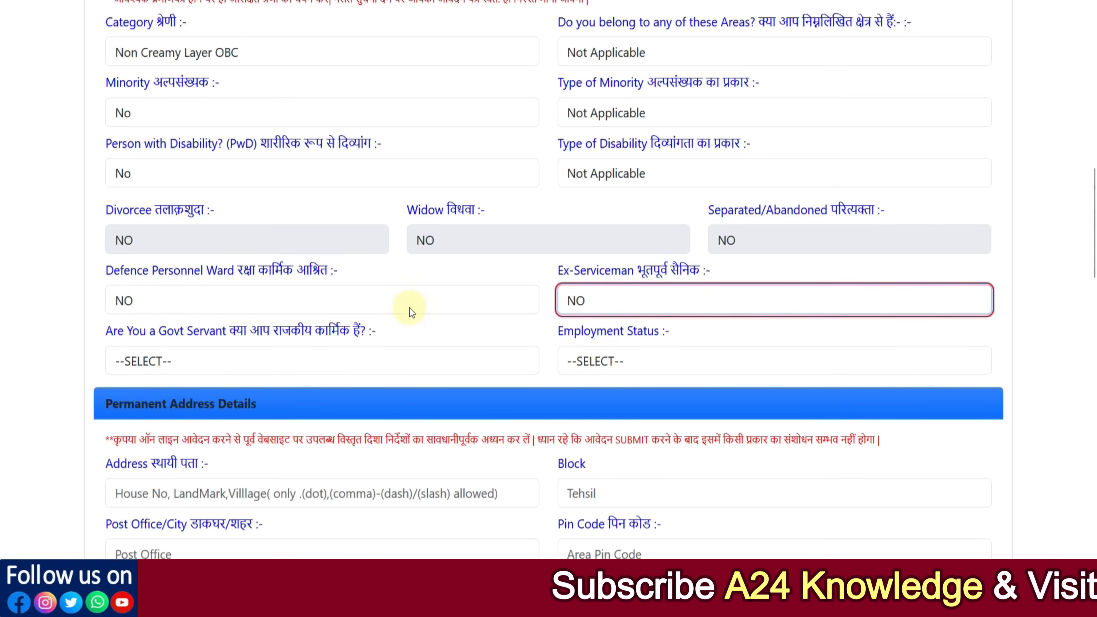
- Answer NO to being a government servant and set the employment status to Unemployed
{"action": "scroll", "coordinate": [234, 334], "scroll_direction": "down", "scroll_amount": 2}
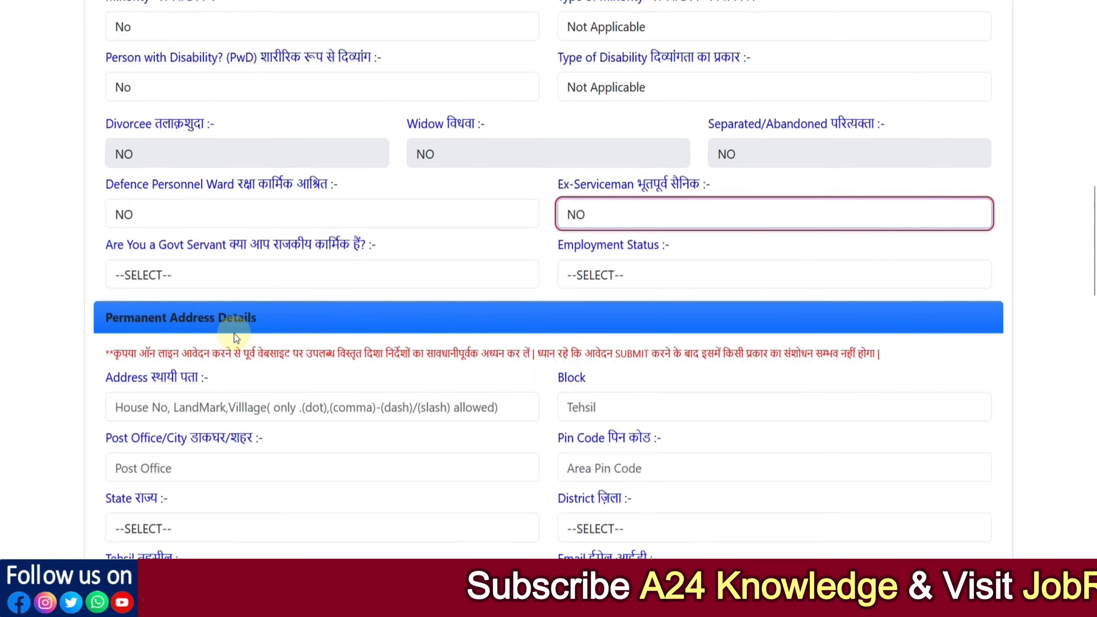
{"action": "left_click", "coordinate": [207, 275]}
{"action": "left_click", "coordinate": [198, 327]}
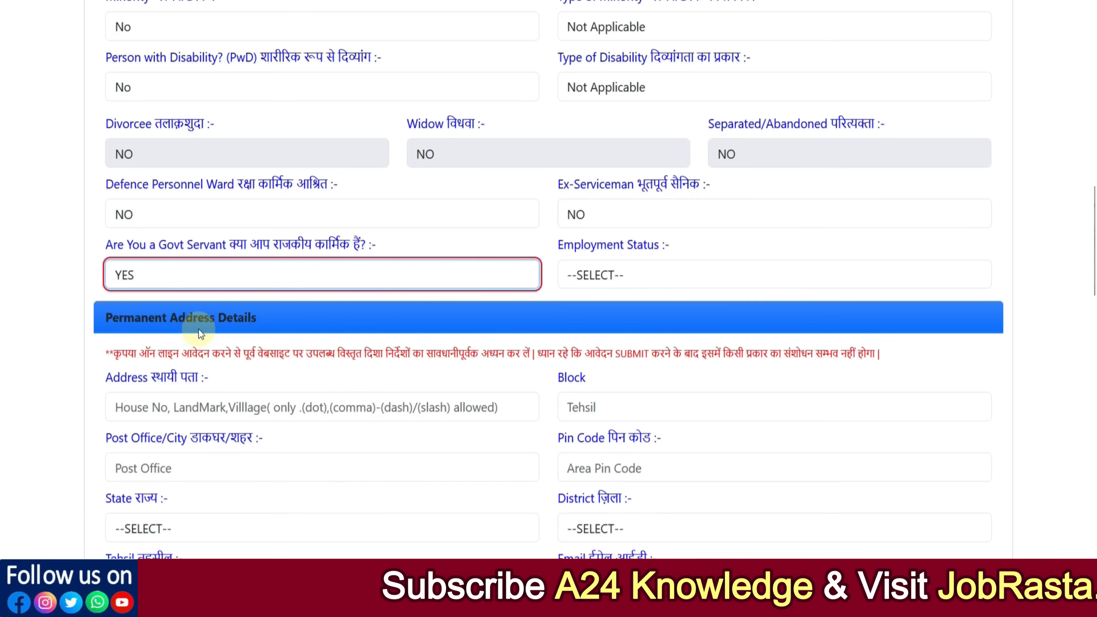
{"action": "left_click", "coordinate": [211, 279]}
{"action": "left_click", "coordinate": [188, 349]}
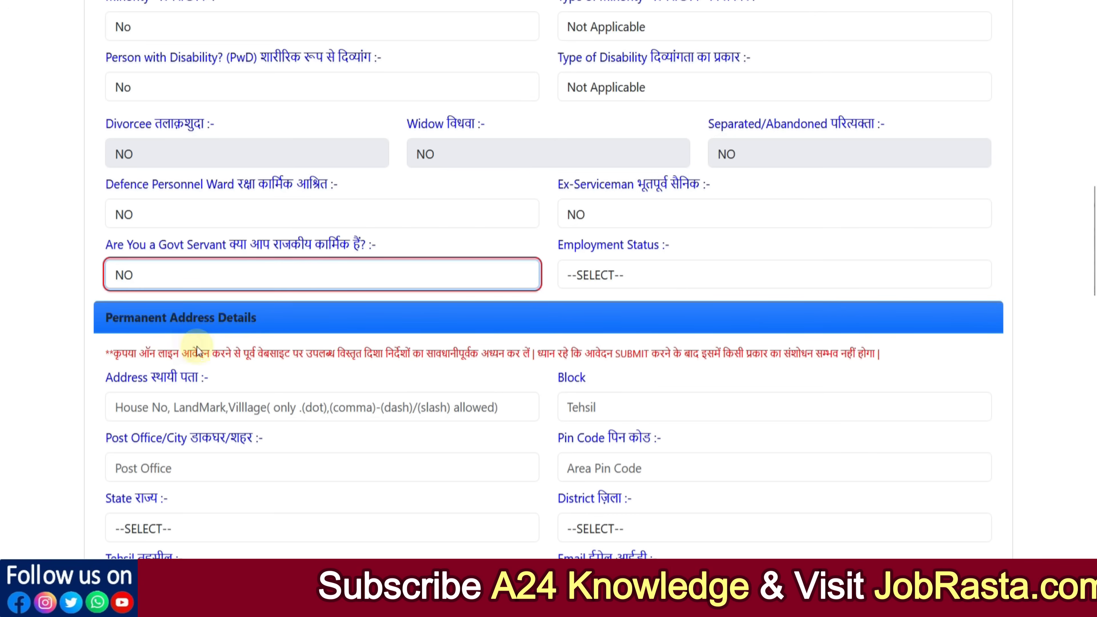
{"action": "left_click", "coordinate": [617, 277]}
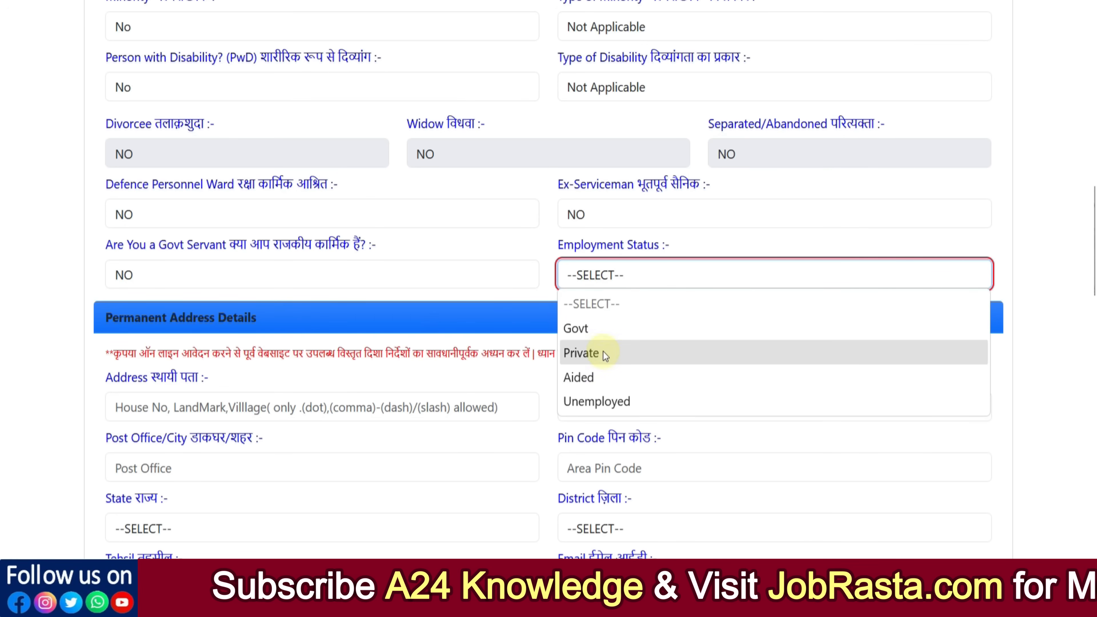
{"action": "left_click", "coordinate": [601, 402]}
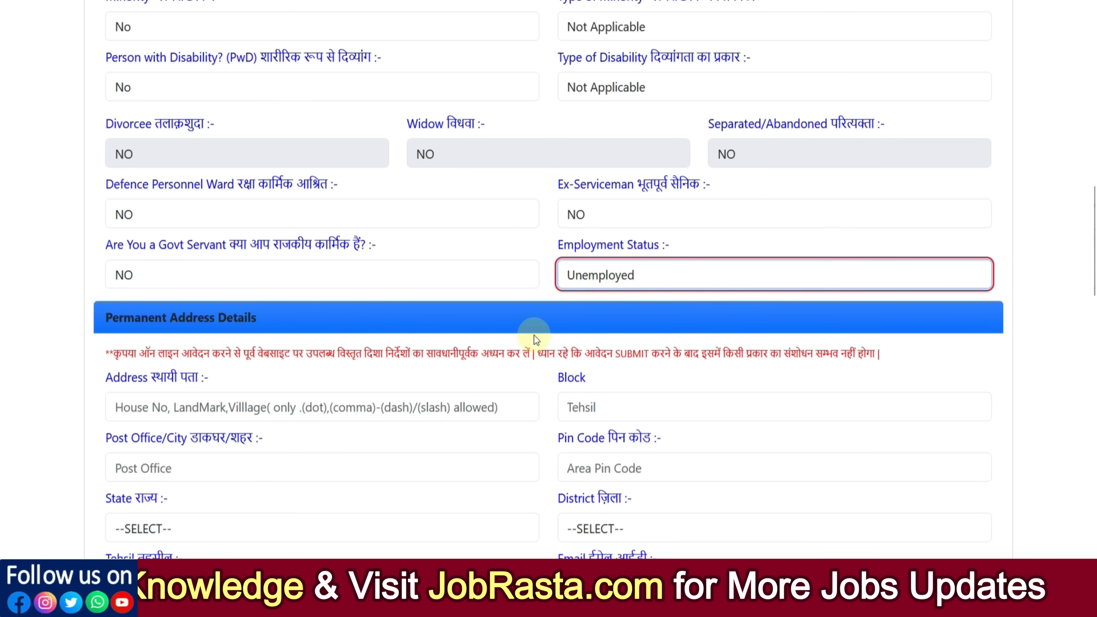
- Review the completed category section and the permanent address fields for address, block, post office and pin code
{"action": "scroll", "coordinate": [465, 352], "scroll_direction": "down", "scroll_amount": 3}
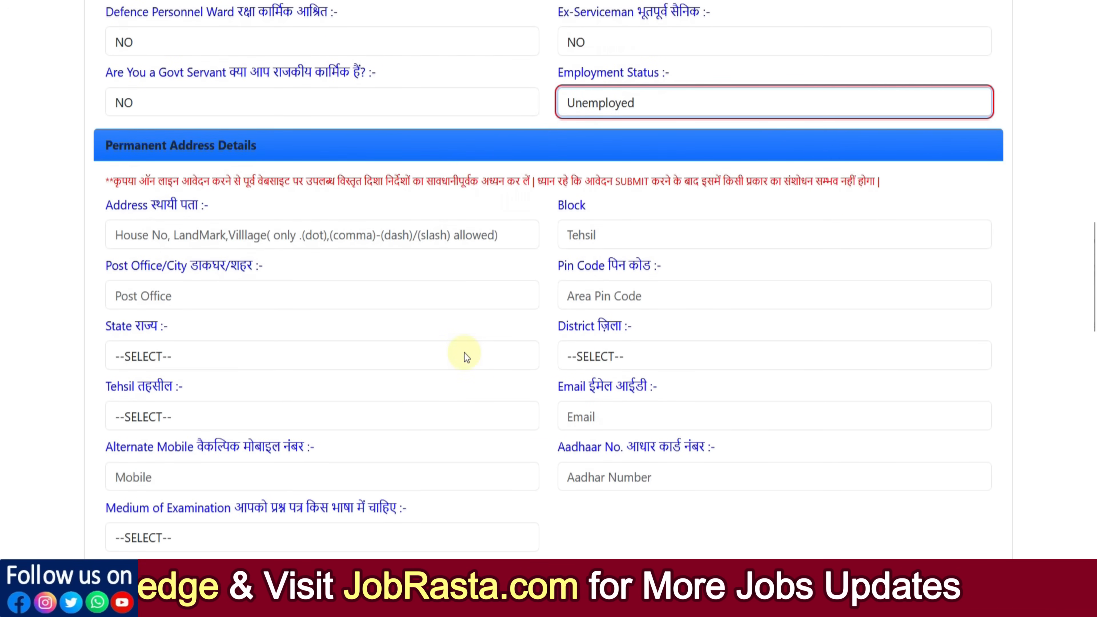
{"action": "scroll", "coordinate": [552, 302], "scroll_direction": "up", "scroll_amount": 6}
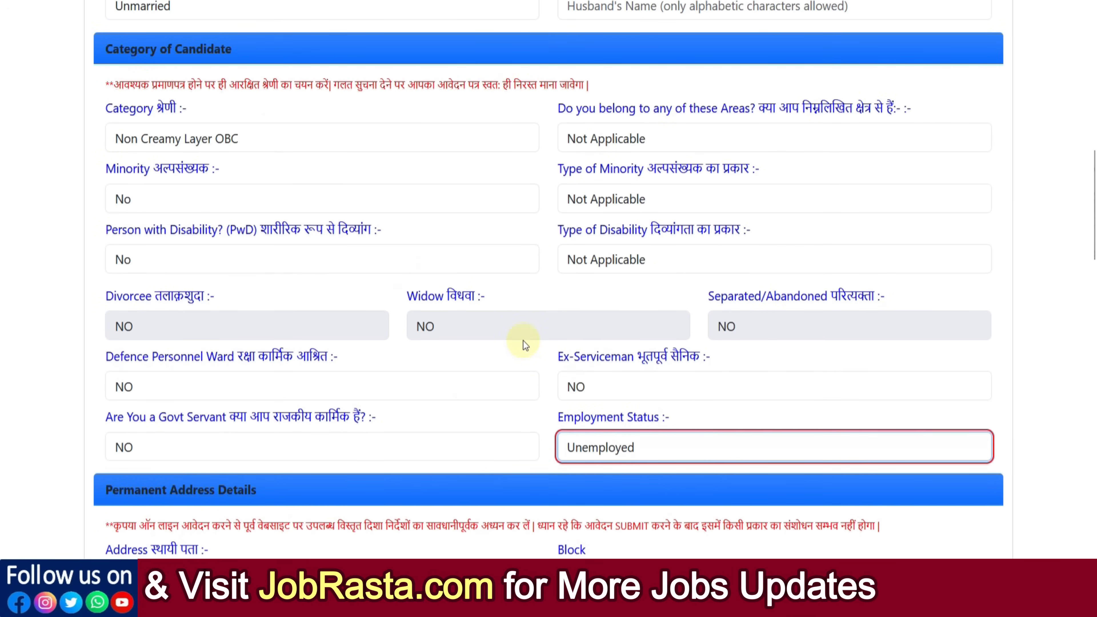
{"action": "scroll", "coordinate": [524, 344], "scroll_direction": "down", "scroll_amount": 3}
{"action": "scroll", "coordinate": [524, 344], "scroll_direction": "down", "scroll_amount": 3}
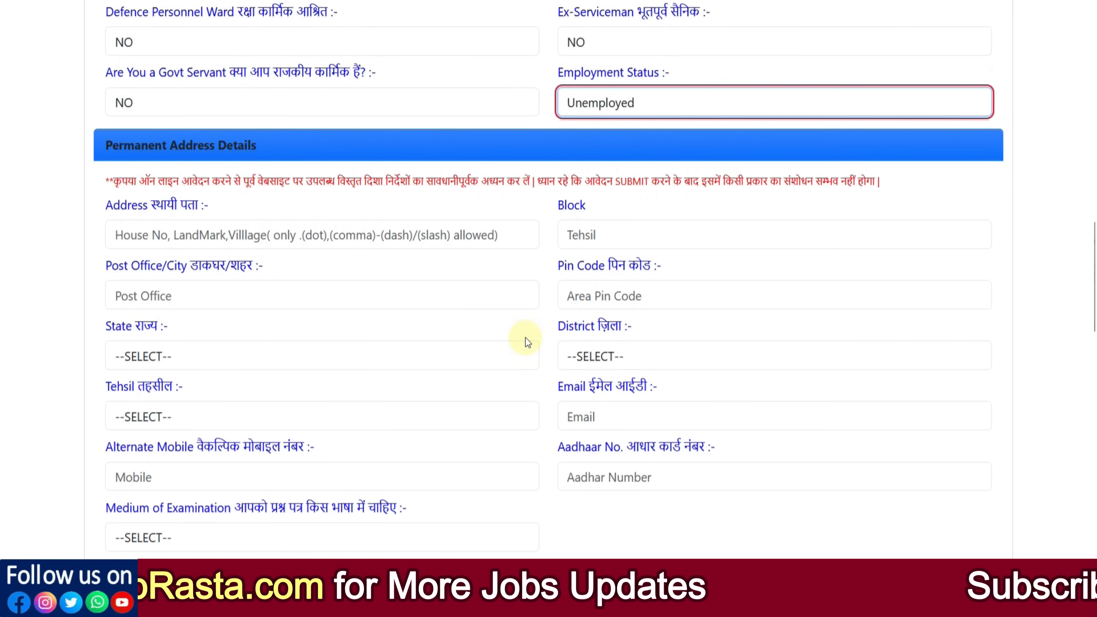
{"action": "scroll", "coordinate": [526, 338], "scroll_direction": "down", "scroll_amount": 2}
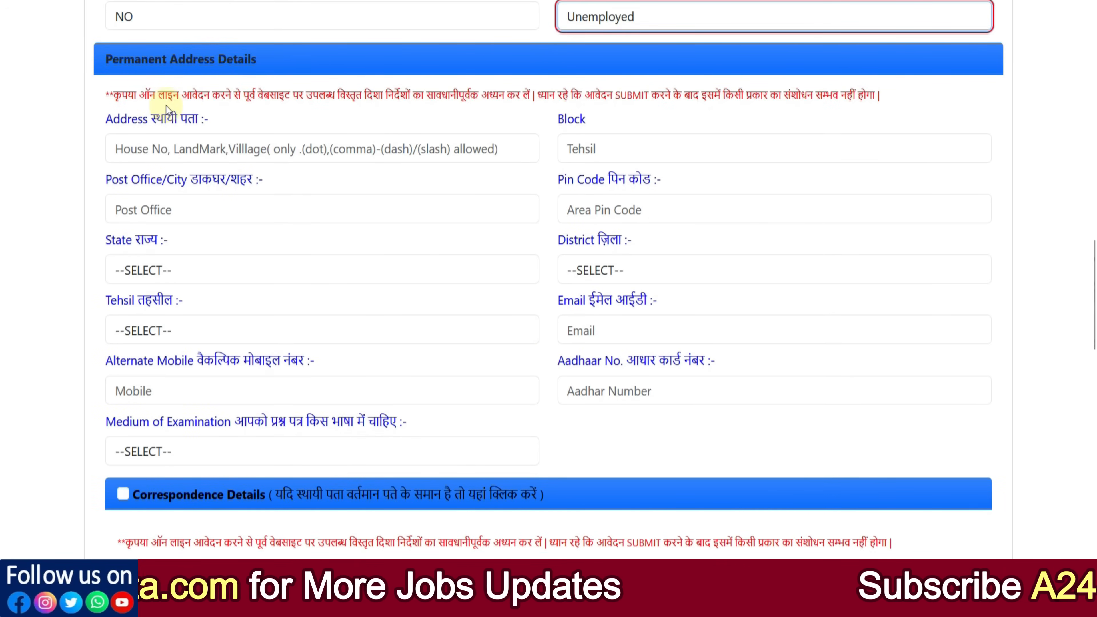
{"action": "left_click", "coordinate": [237, 149]}
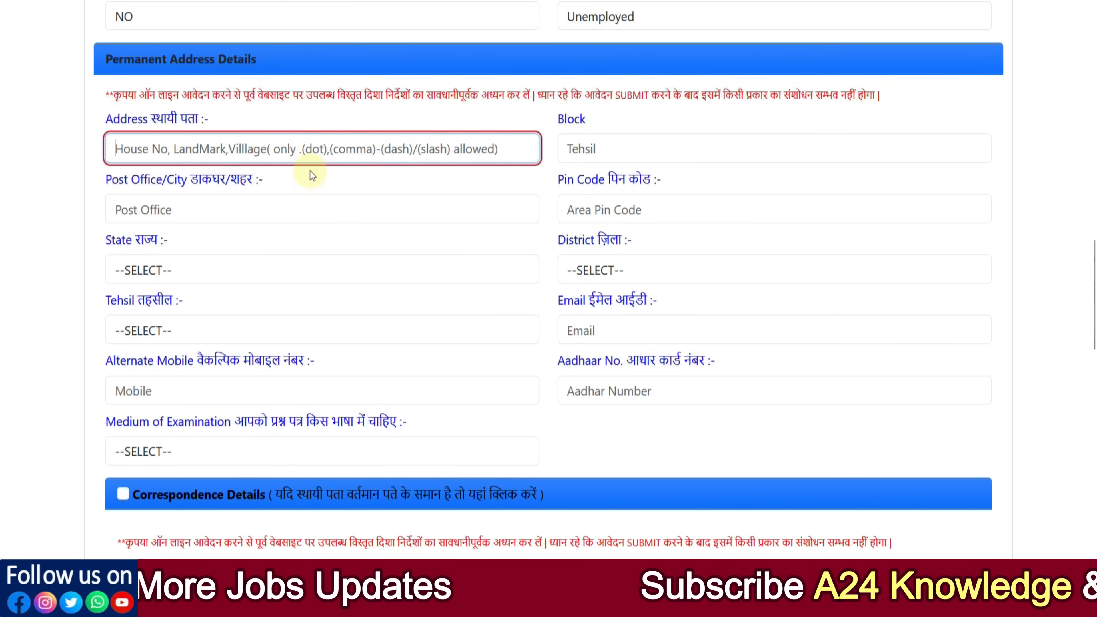
{"action": "left_click", "coordinate": [577, 156]}
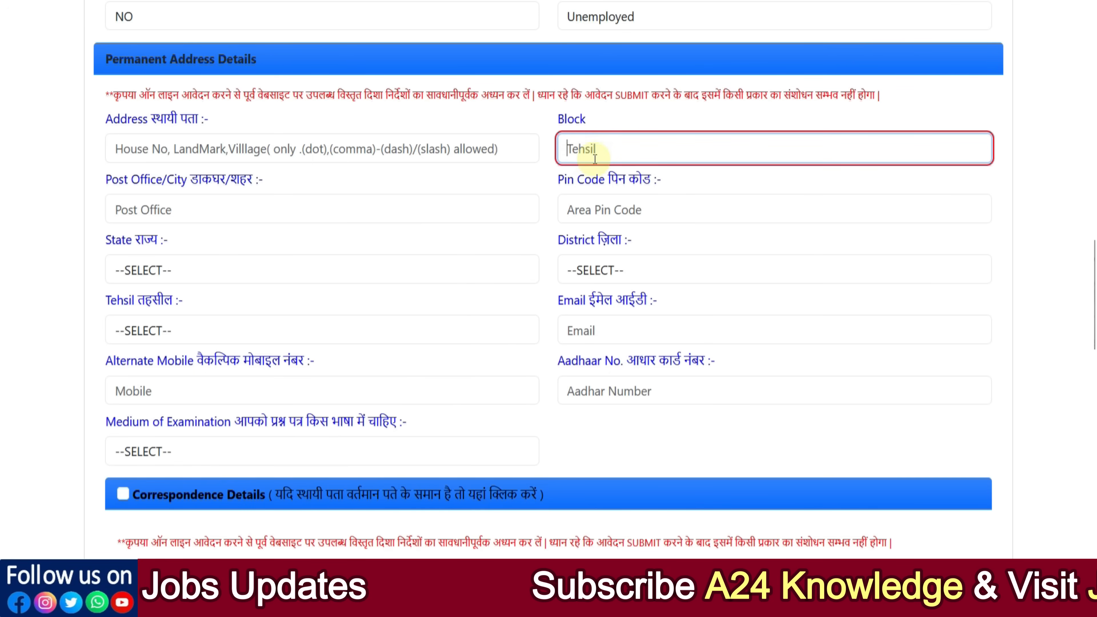
{"action": "left_click", "coordinate": [127, 212]}
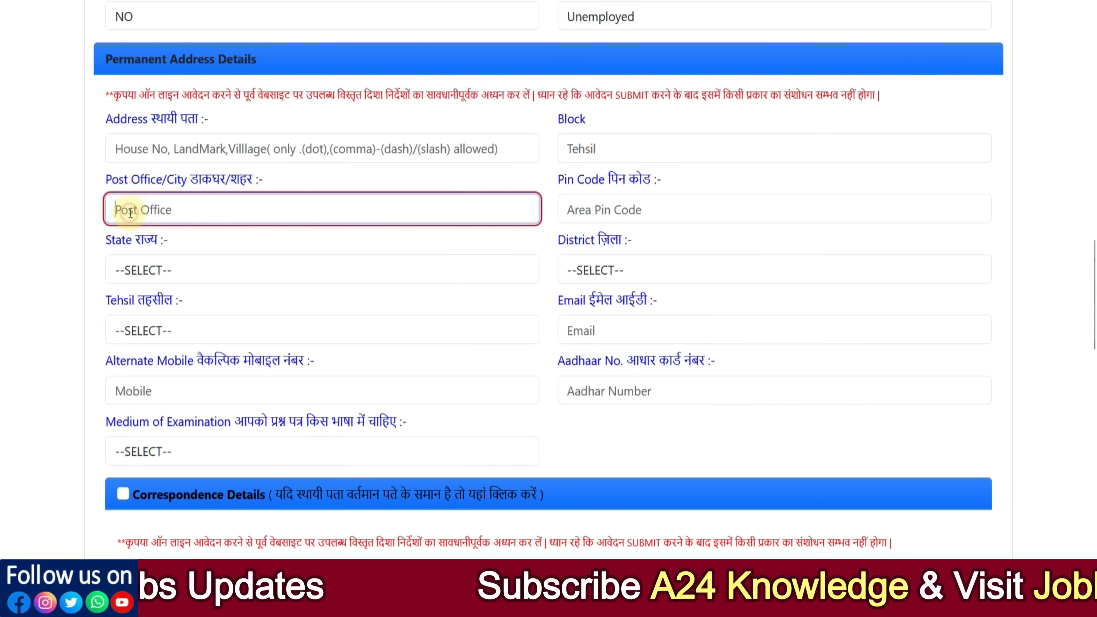
{"action": "left_click", "coordinate": [618, 210]}
- Set the permanent address state to RAJASTHAN, the district to ALWAR and the tehsil to ALWAR
{"action": "left_click", "coordinate": [247, 273]}
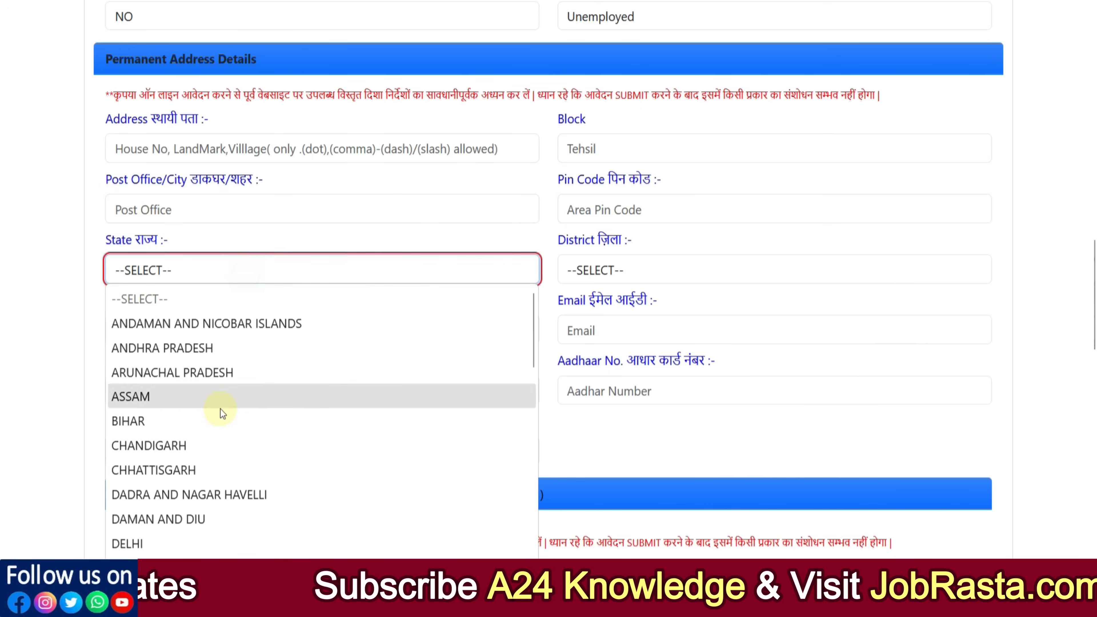
{"action": "scroll", "coordinate": [220, 409], "scroll_direction": "down", "scroll_amount": 5}
{"action": "left_click", "coordinate": [204, 405]}
{"action": "left_click", "coordinate": [593, 281]}
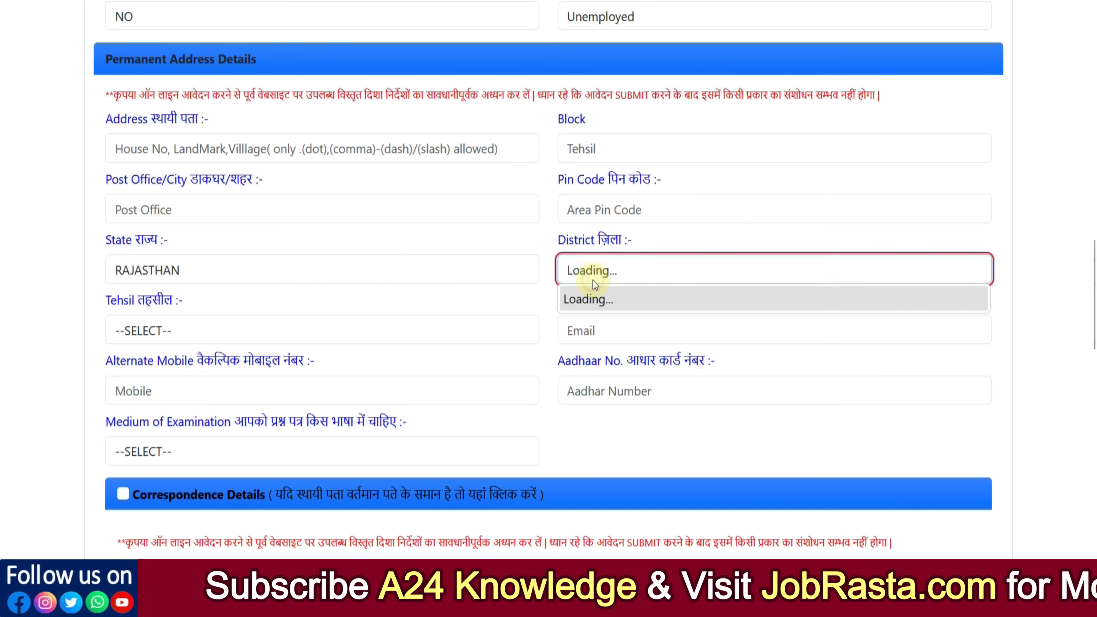
{"action": "left_click", "coordinate": [578, 283]}
{"action": "left_click", "coordinate": [579, 284]}
{"action": "left_click", "coordinate": [570, 346]}
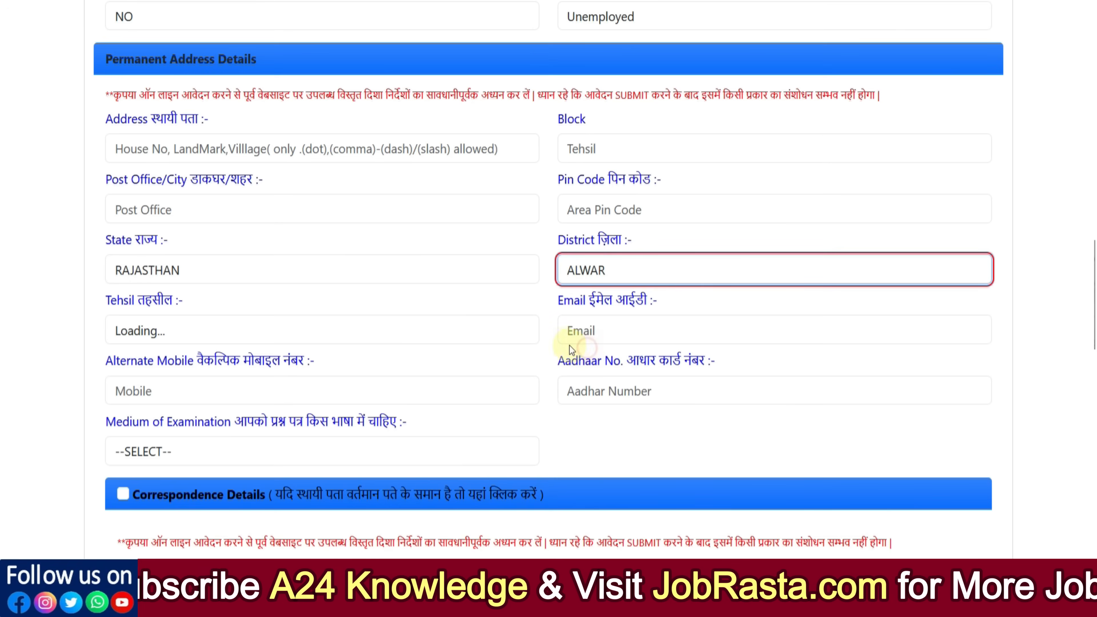
{"action": "left_click", "coordinate": [226, 335]}
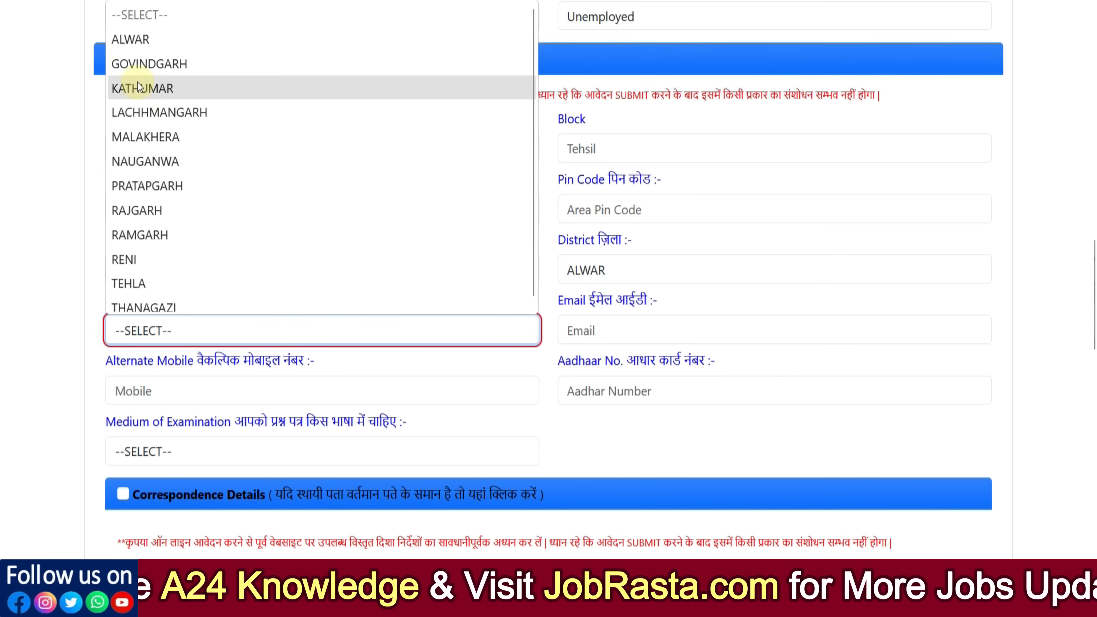
{"action": "left_click", "coordinate": [137, 43]}
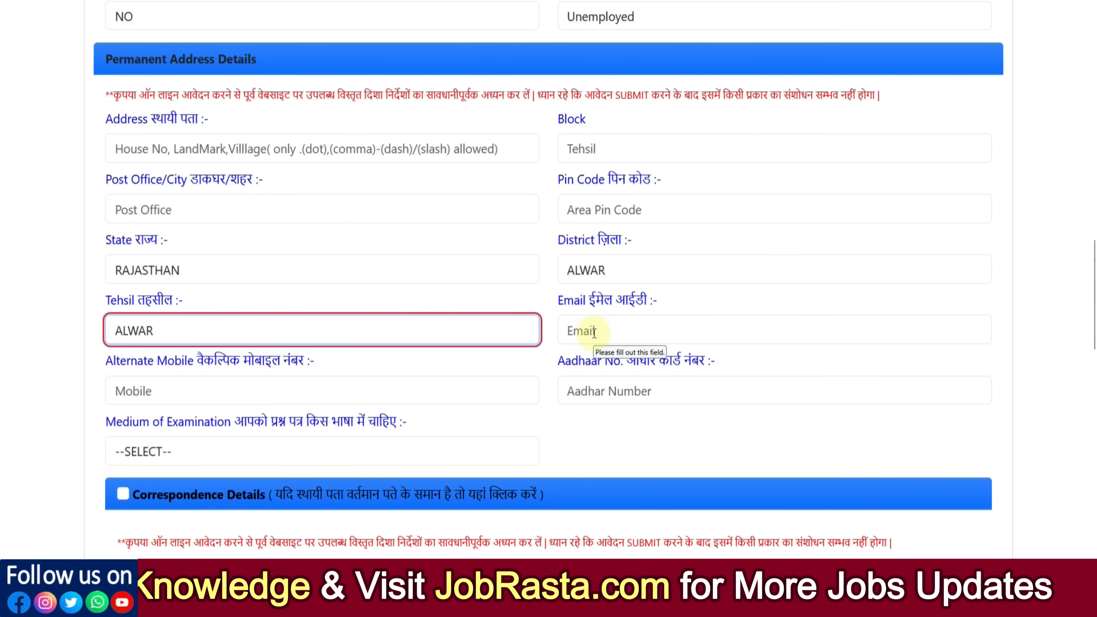
- Choose Hindi as the medium of examination, leaving the email, mobile and Aadhaar fields empty
{"action": "scroll", "coordinate": [595, 332], "scroll_direction": "down", "scroll_amount": 2}
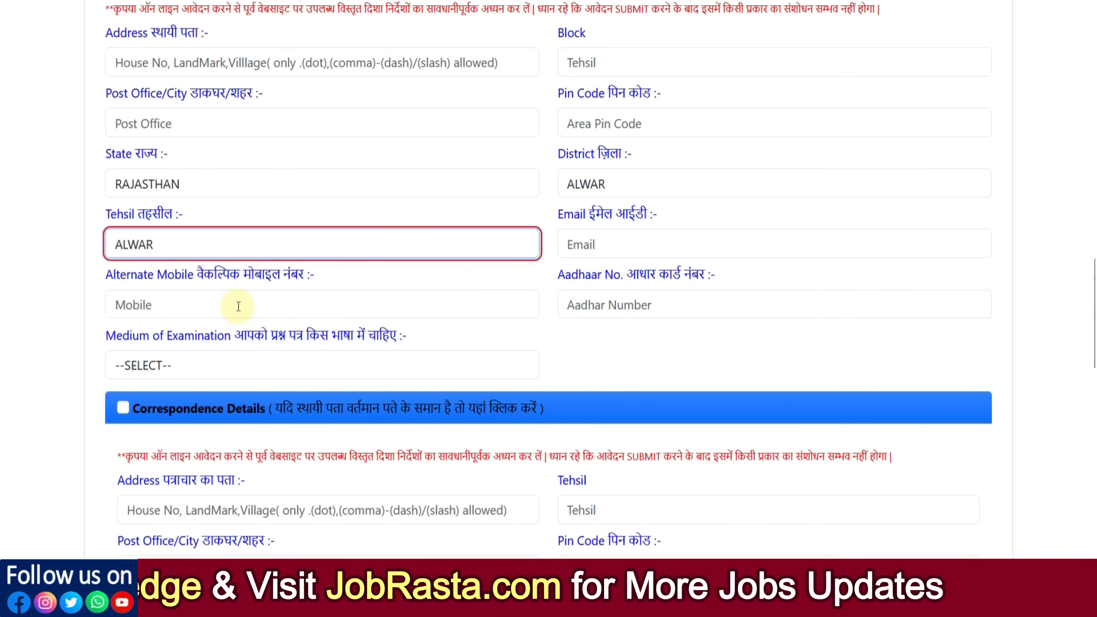
{"action": "left_click", "coordinate": [596, 308]}
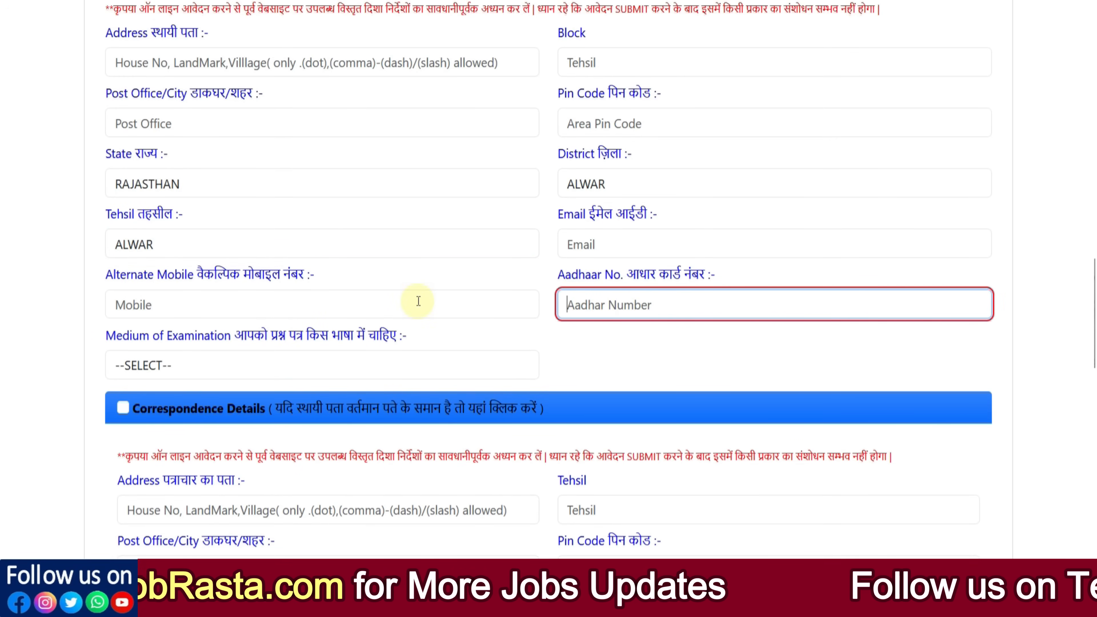
{"action": "scroll", "coordinate": [327, 307], "scroll_direction": "down", "scroll_amount": 2}
{"action": "left_click", "coordinate": [290, 289]}
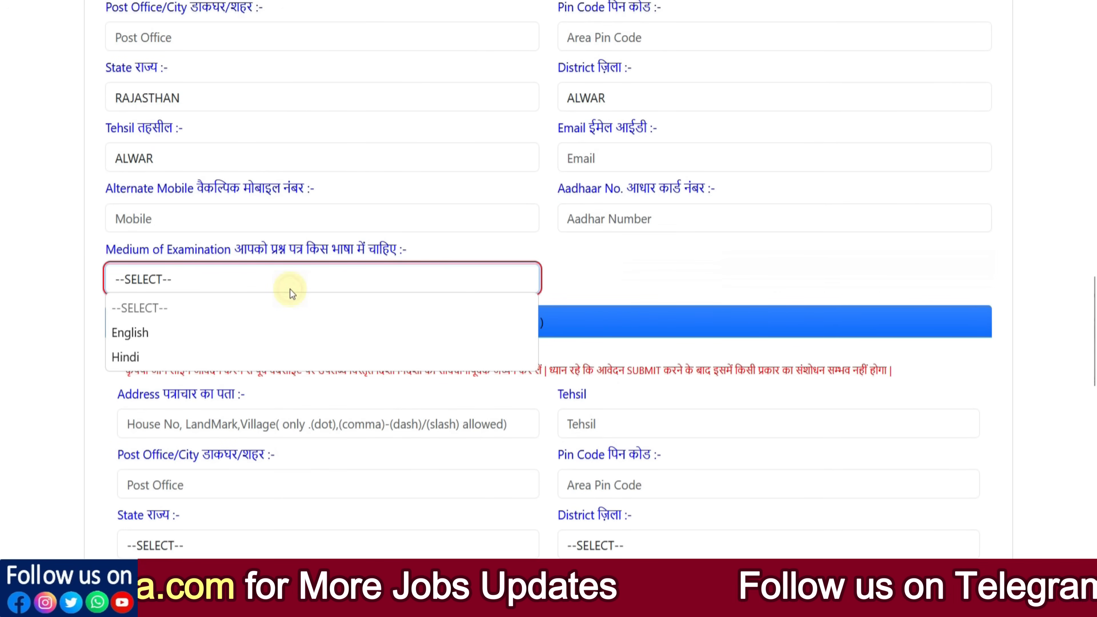
{"action": "left_click", "coordinate": [265, 356]}
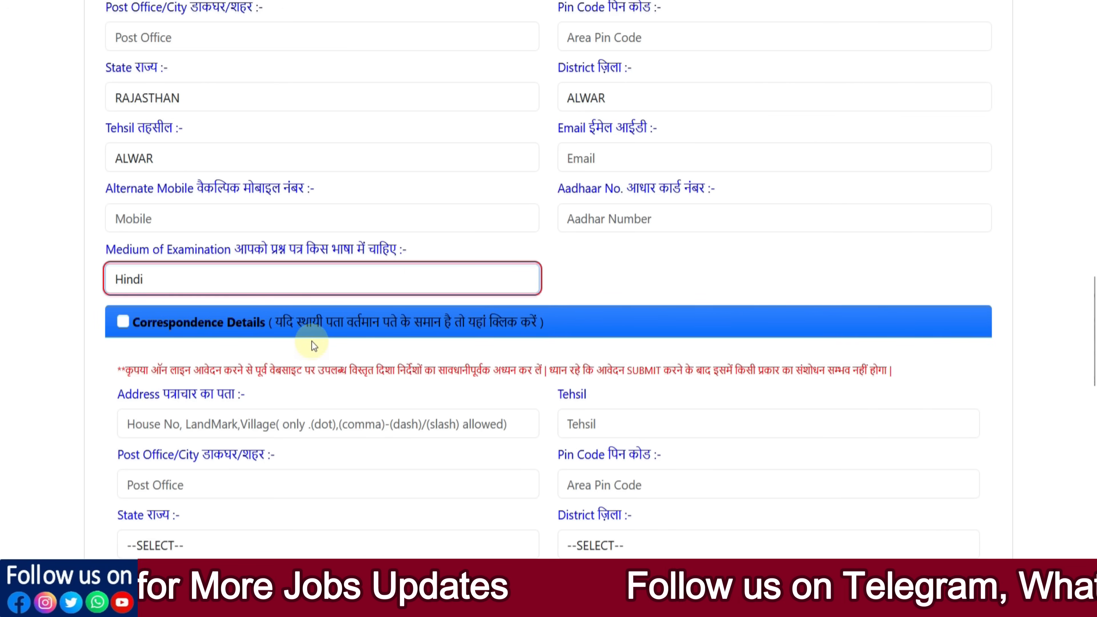
- Try copying the permanent address into the correspondence details with the same-address option
{"action": "scroll", "coordinate": [312, 342], "scroll_direction": "up", "scroll_amount": 2}
{"action": "scroll", "coordinate": [177, 108], "scroll_direction": "up", "scroll_amount": 2}
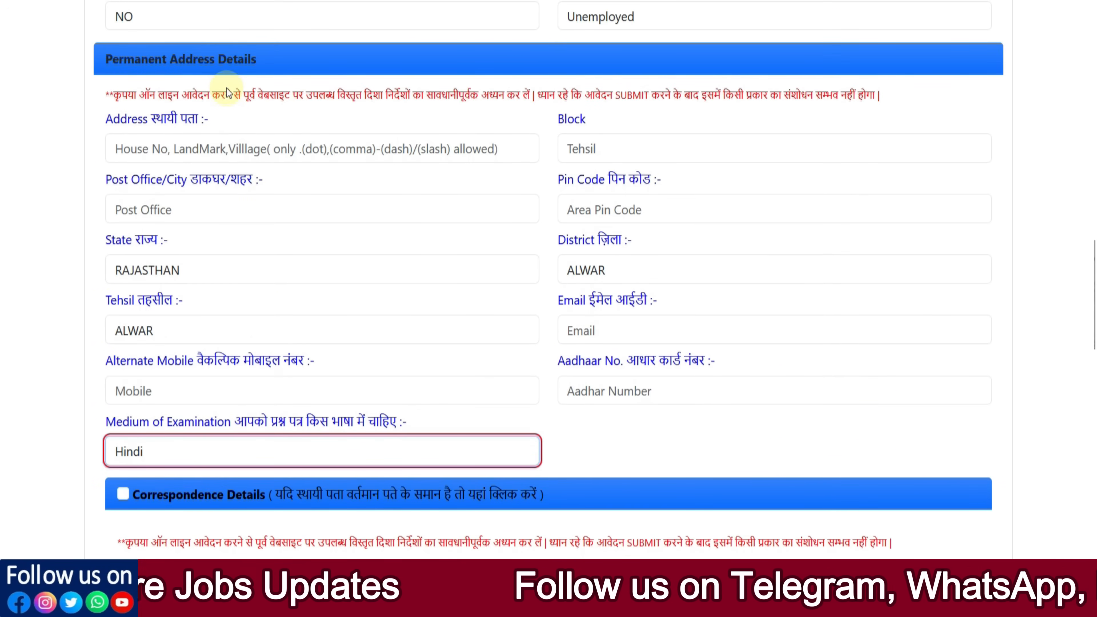
{"action": "scroll", "coordinate": [399, 272], "scroll_direction": "down", "scroll_amount": 6}
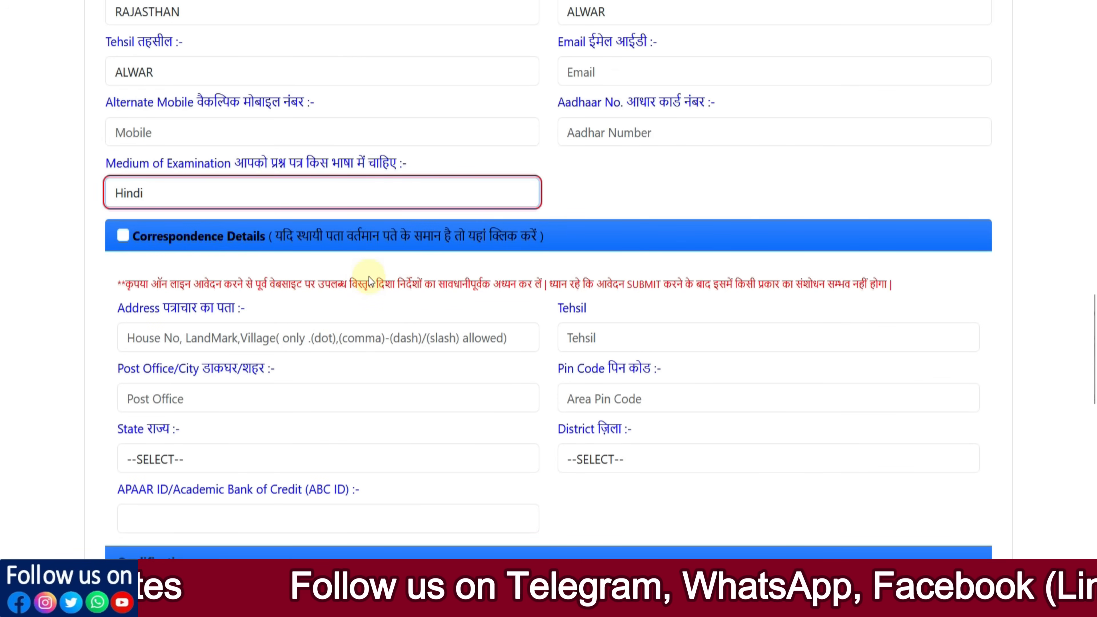
{"action": "left_click", "coordinate": [123, 236]}
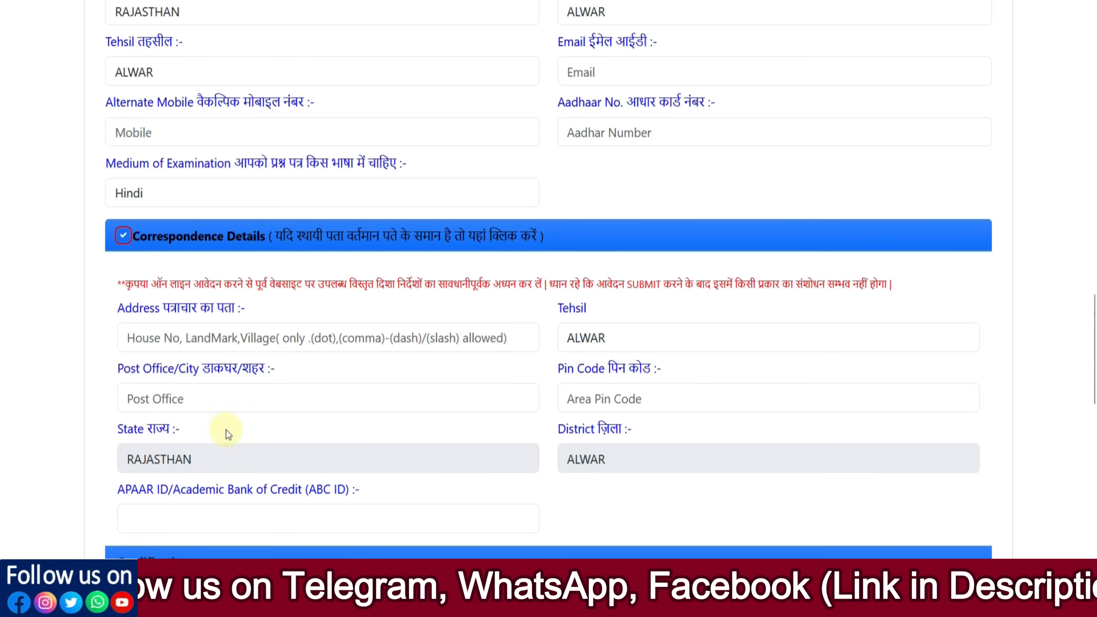
{"action": "left_click", "coordinate": [124, 240]}
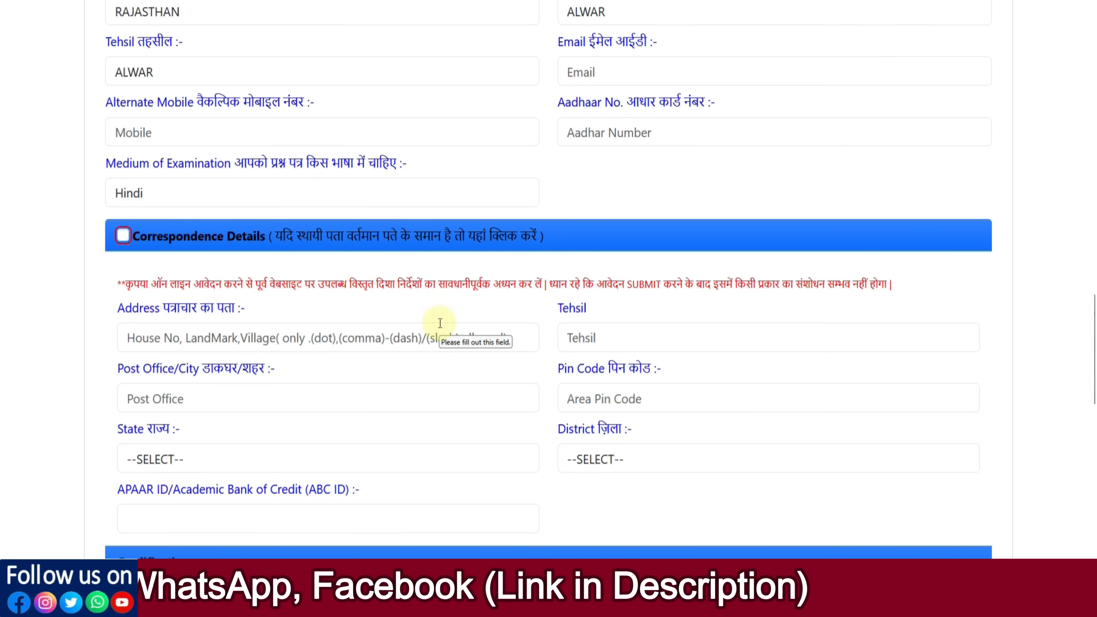
- Set the qualification to 12th/Equivalent
{"action": "scroll", "coordinate": [438, 329], "scroll_direction": "down", "scroll_amount": 5}
{"action": "scroll", "coordinate": [440, 333], "scroll_direction": "down", "scroll_amount": 2}
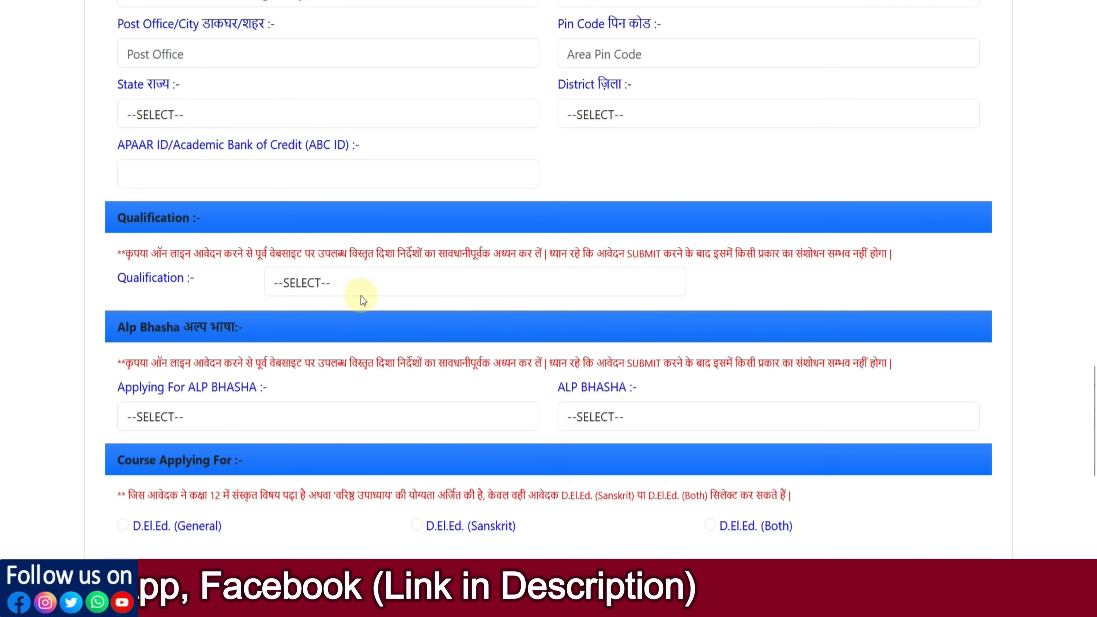
{"action": "left_click", "coordinate": [361, 292]}
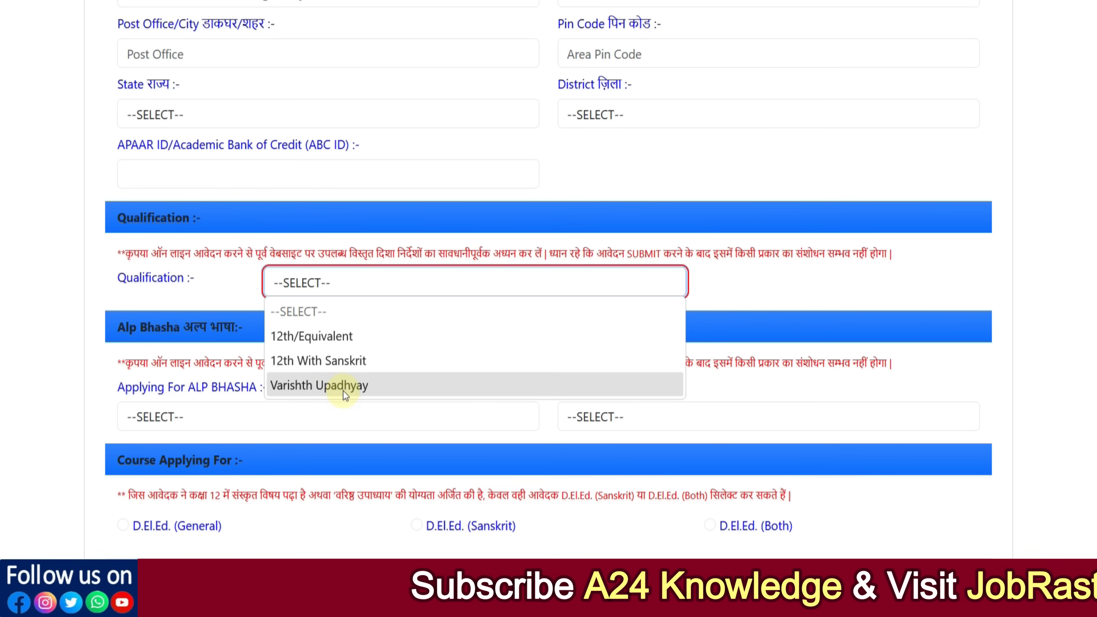
{"action": "left_click", "coordinate": [326, 337]}
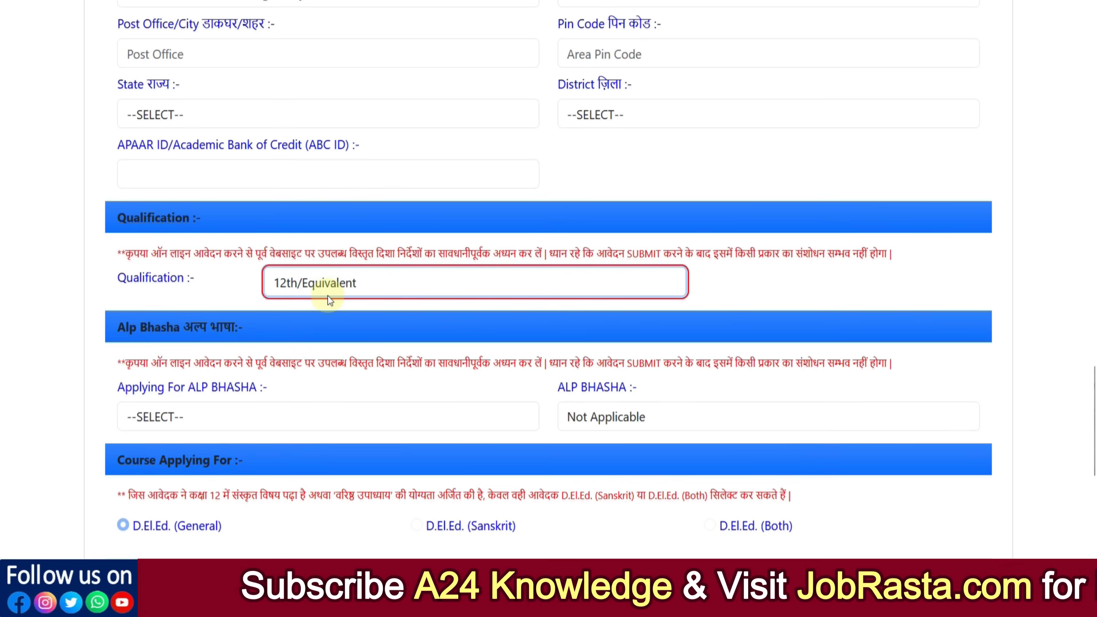
- Set Applying For ALP BHASHA to YES, check the language choices, and switch it to NO
{"action": "scroll", "coordinate": [327, 296], "scroll_direction": "down", "scroll_amount": 2}
{"action": "left_click", "coordinate": [226, 335]}
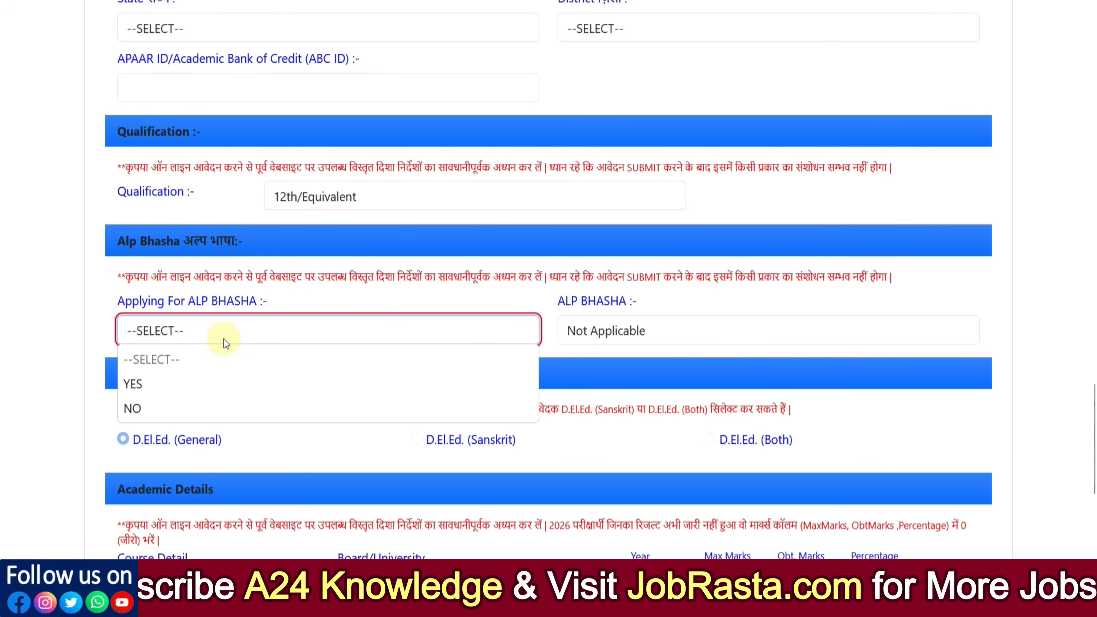
{"action": "left_click", "coordinate": [209, 382]}
{"action": "left_click", "coordinate": [654, 335]}
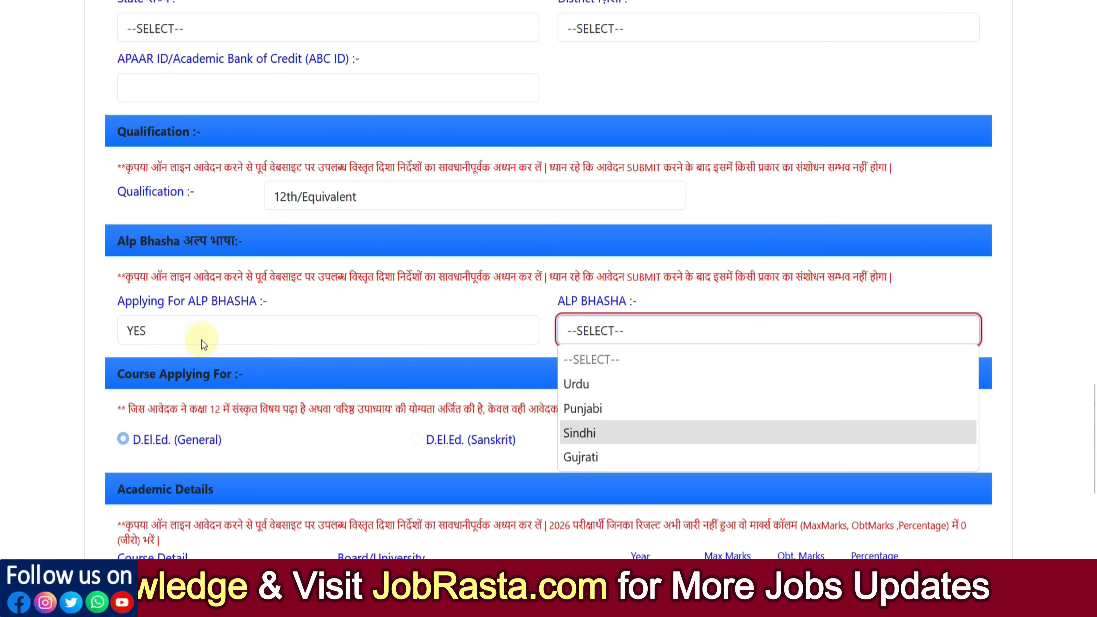
{"action": "left_click", "coordinate": [183, 328]}
{"action": "left_click", "coordinate": [173, 407]}
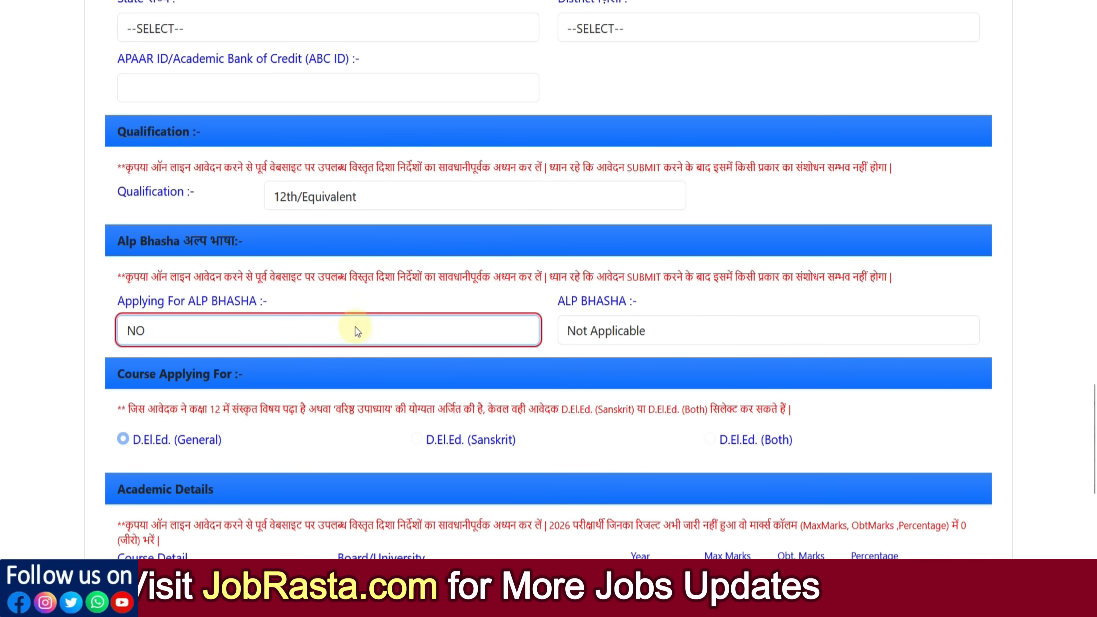
- Change the qualification to 12th With Sanskrit and try the D.El.Ed. (Sanskrit) and D.El.Ed. (Both) course options
{"action": "scroll", "coordinate": [355, 332], "scroll_direction": "down", "scroll_amount": 4}
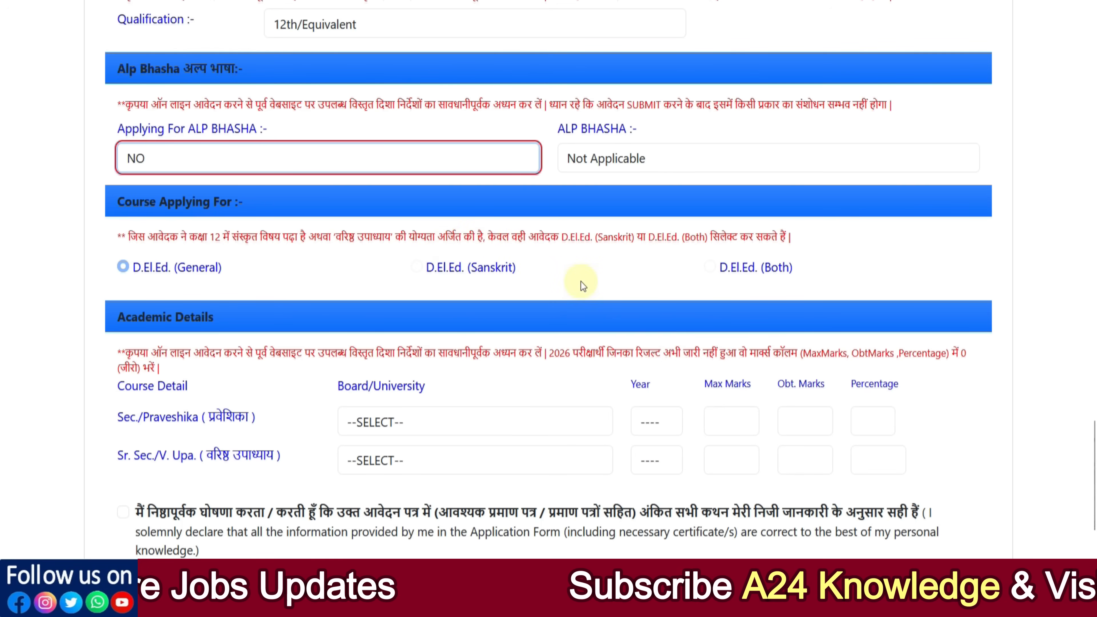
{"action": "scroll", "coordinate": [379, 133], "scroll_direction": "up", "scroll_amount": 2}
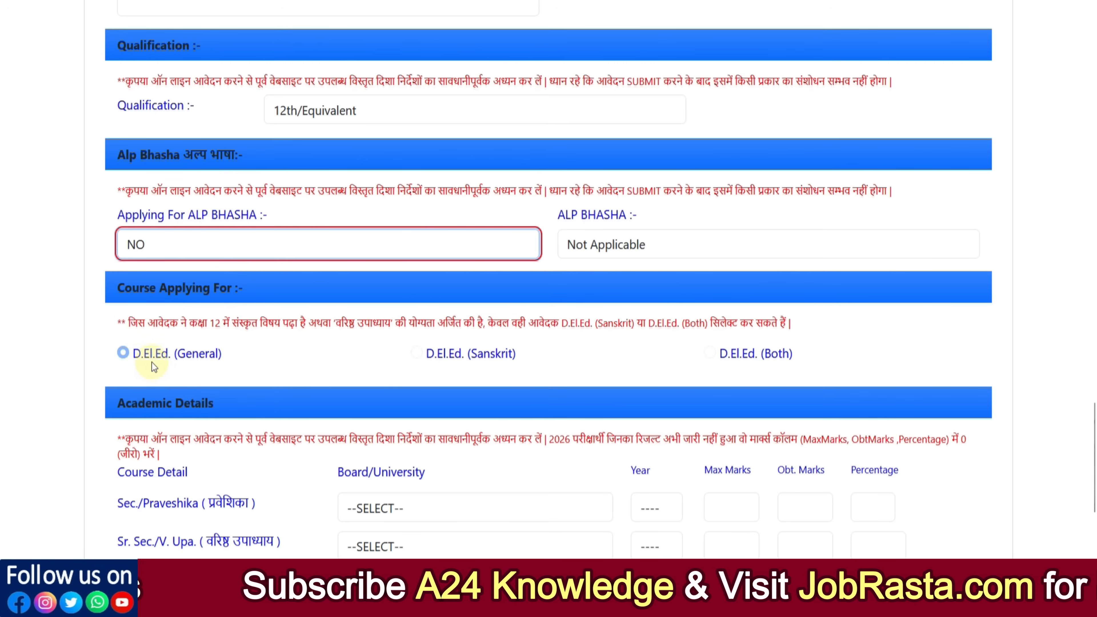
{"action": "left_click", "coordinate": [308, 110]}
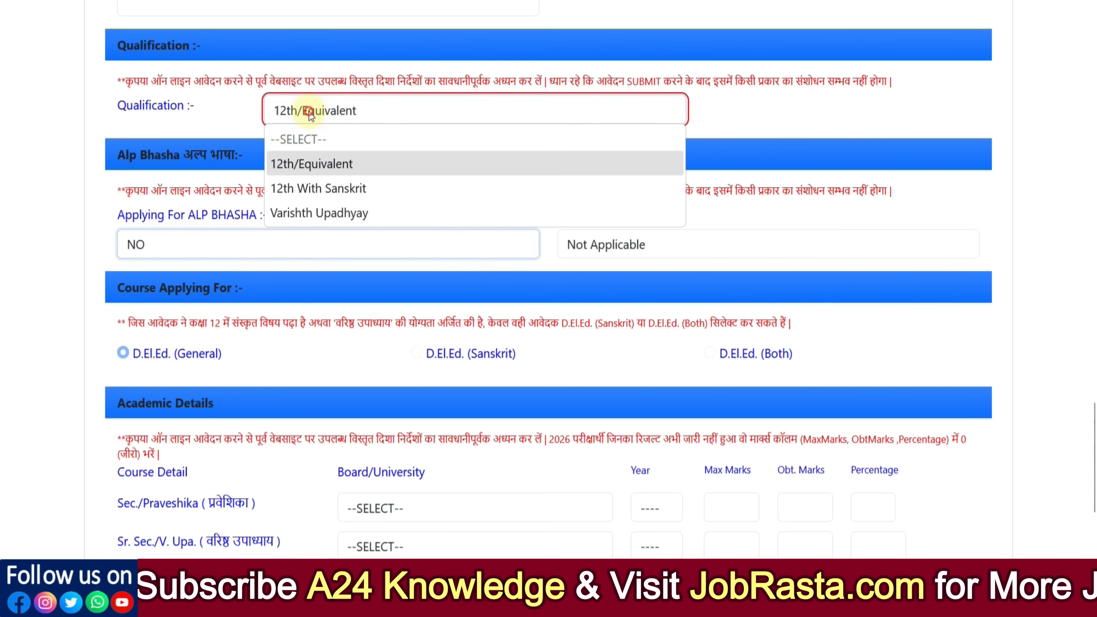
{"action": "left_click", "coordinate": [317, 187]}
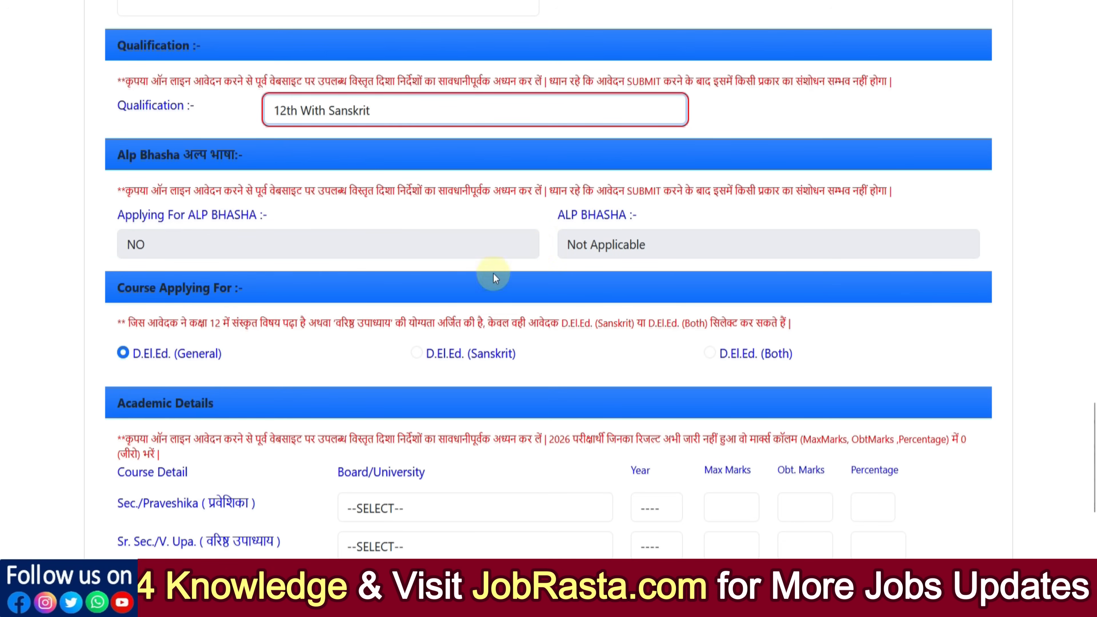
{"action": "left_click", "coordinate": [417, 354]}
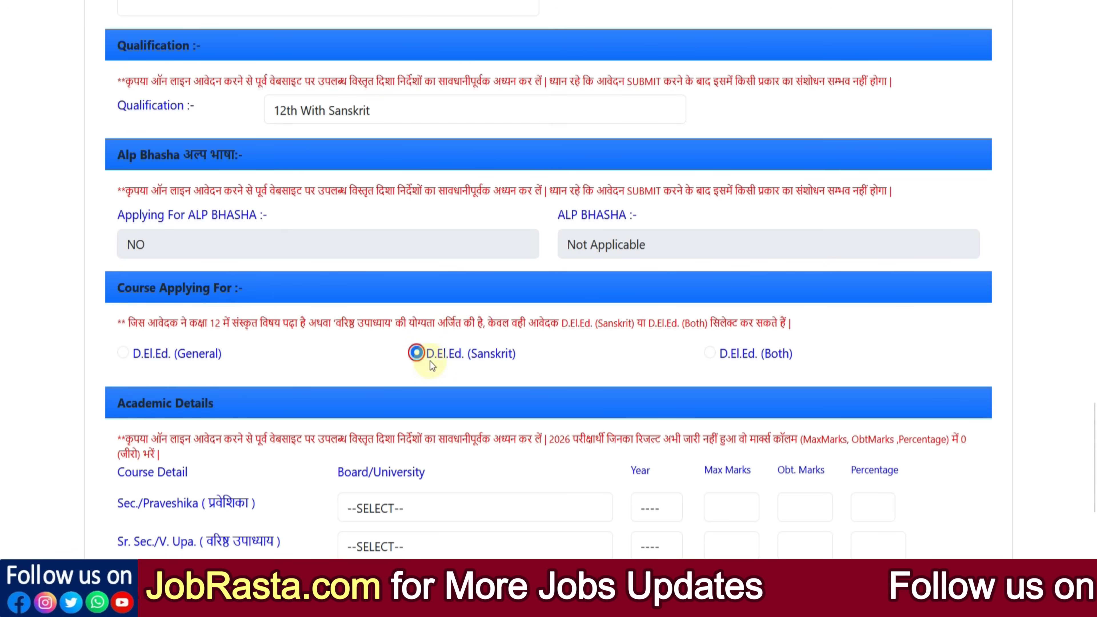
{"action": "left_click", "coordinate": [709, 355]}
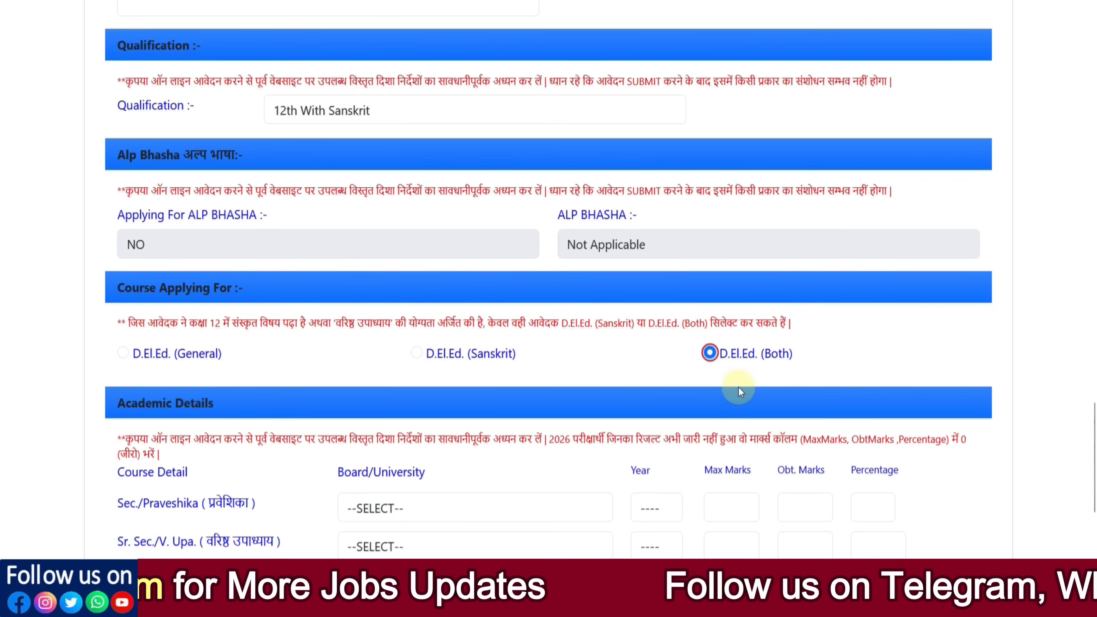
- Try Varishth Upadhyay as the qualification, and set it back to 12th/Equivalent
{"action": "left_click", "coordinate": [343, 109]}
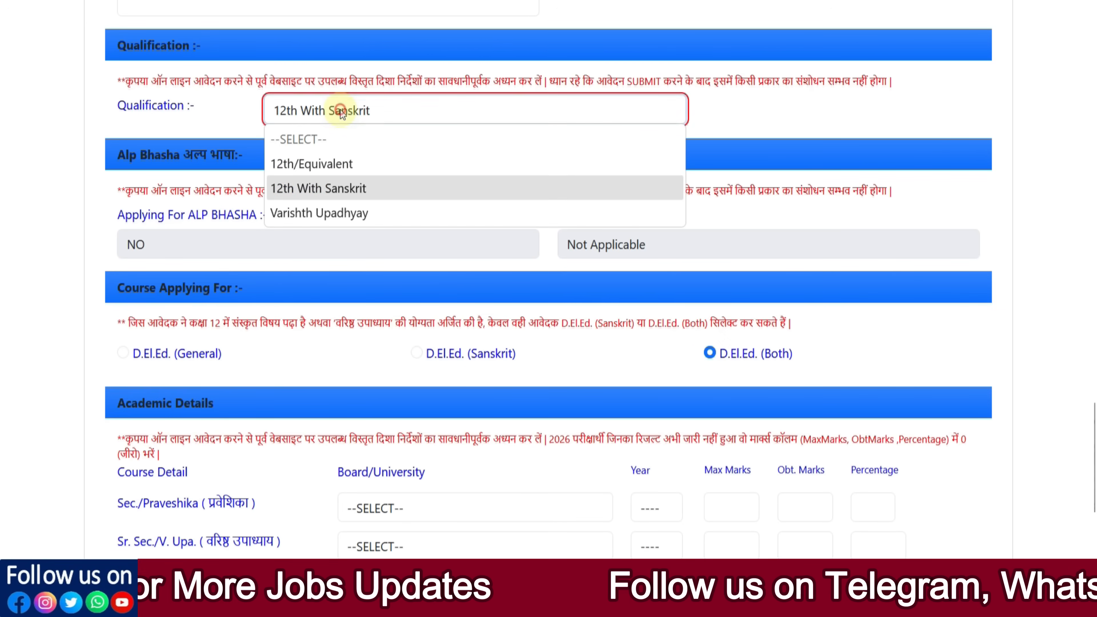
{"action": "left_click", "coordinate": [365, 213]}
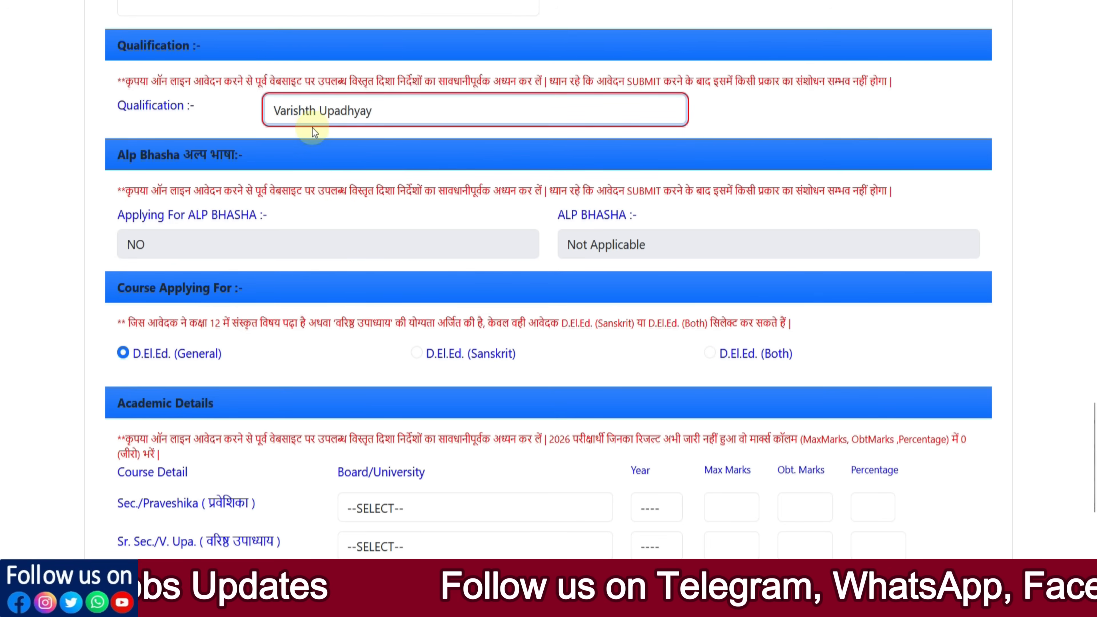
{"action": "left_click", "coordinate": [345, 118]}
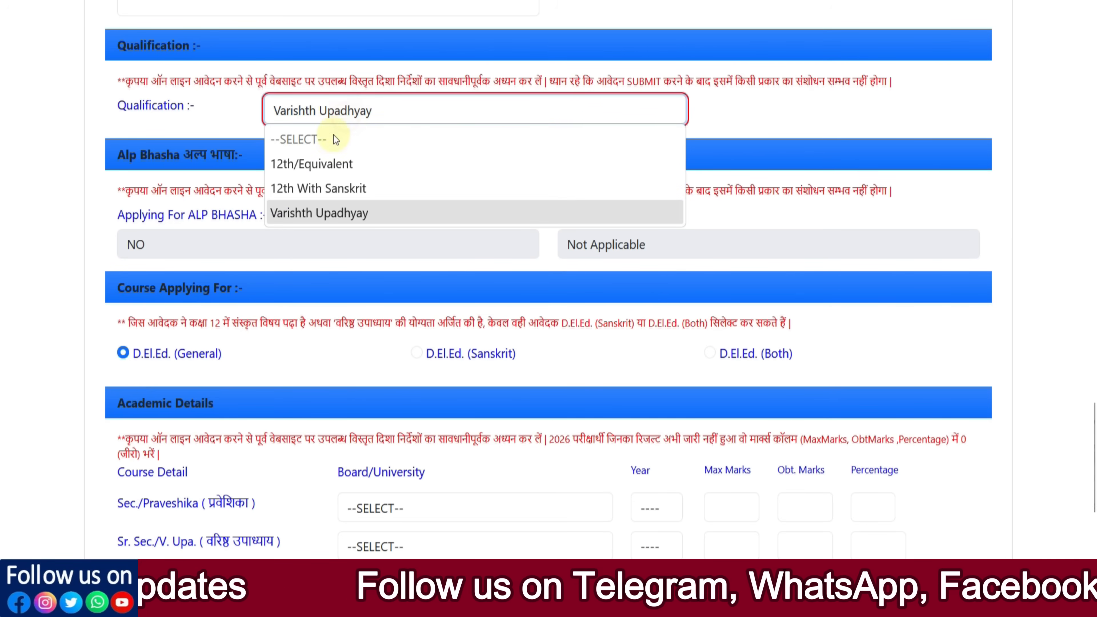
{"action": "left_click", "coordinate": [328, 162]}
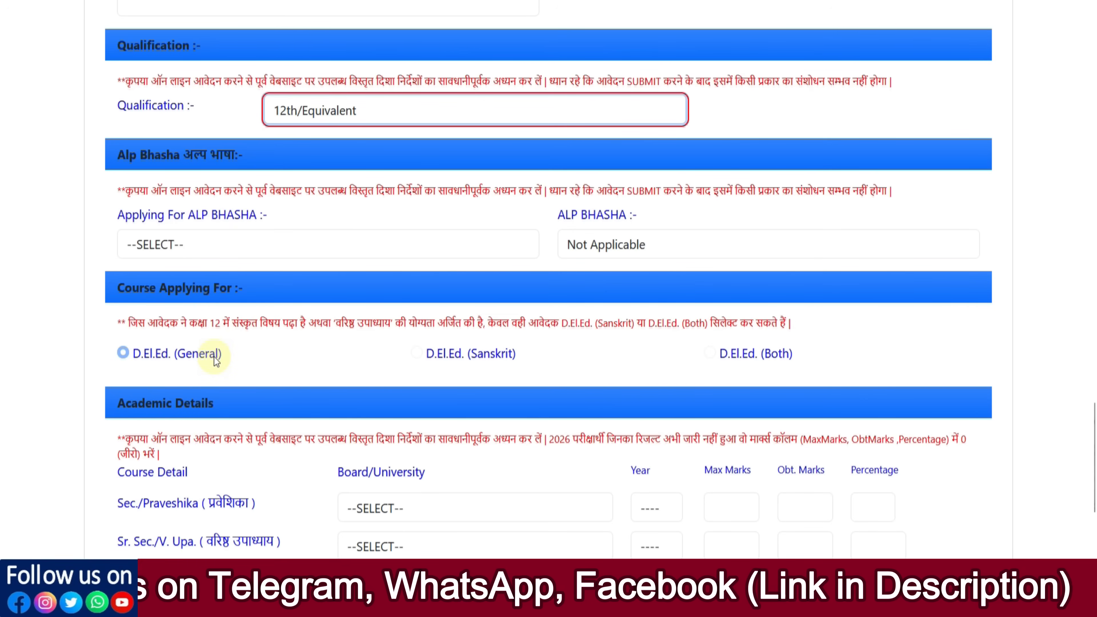
- Set the Sec./Praveshika board to BOARD OF SECONDARY EDUCATION RAJASTHAN and the passing year to 2021
{"action": "scroll", "coordinate": [374, 285], "scroll_direction": "down", "scroll_amount": 4}
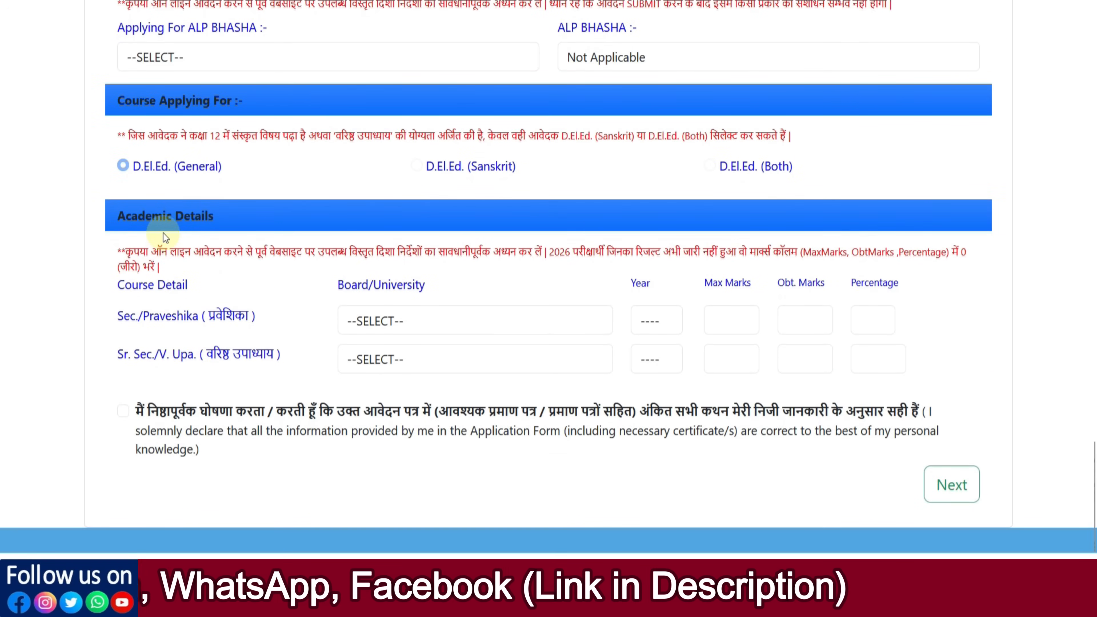
{"action": "left_click", "coordinate": [375, 330]}
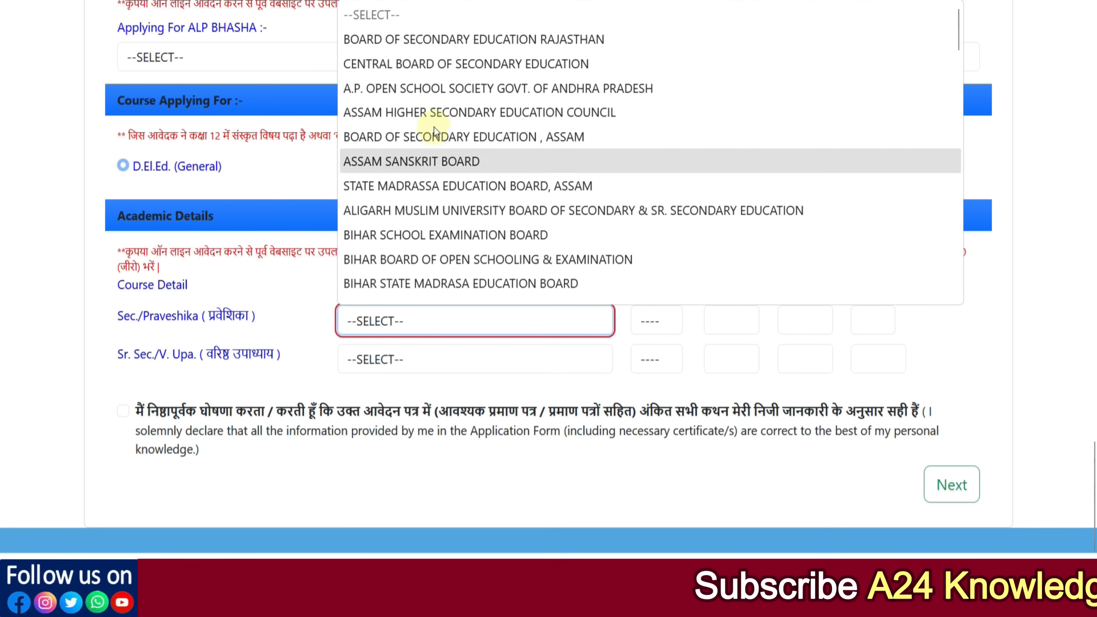
{"action": "left_click", "coordinate": [432, 48]}
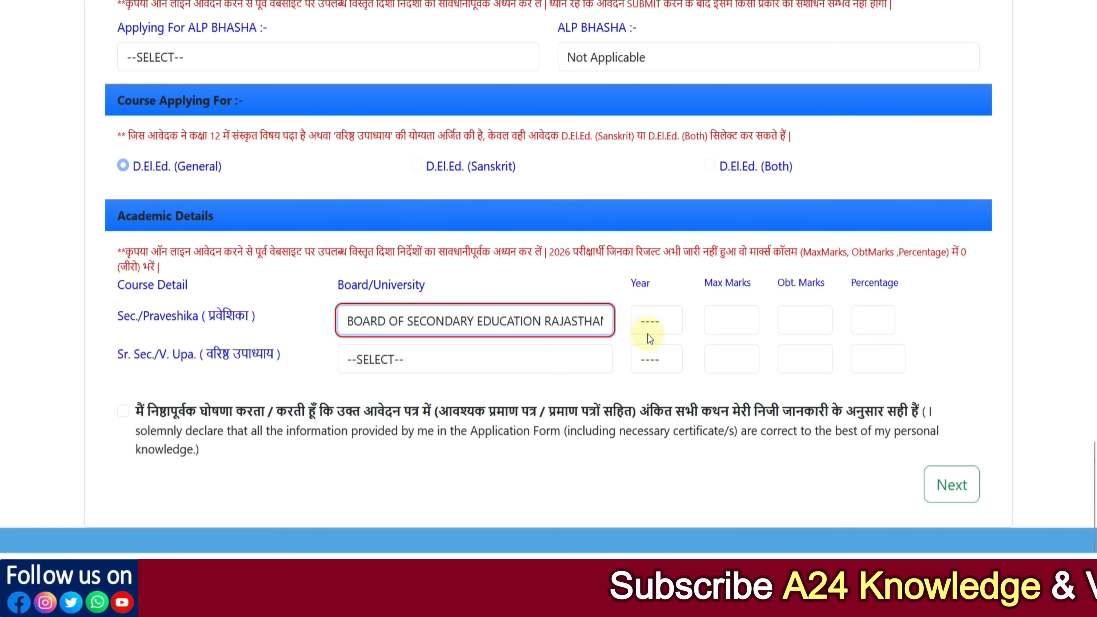
{"action": "left_click", "coordinate": [650, 322]}
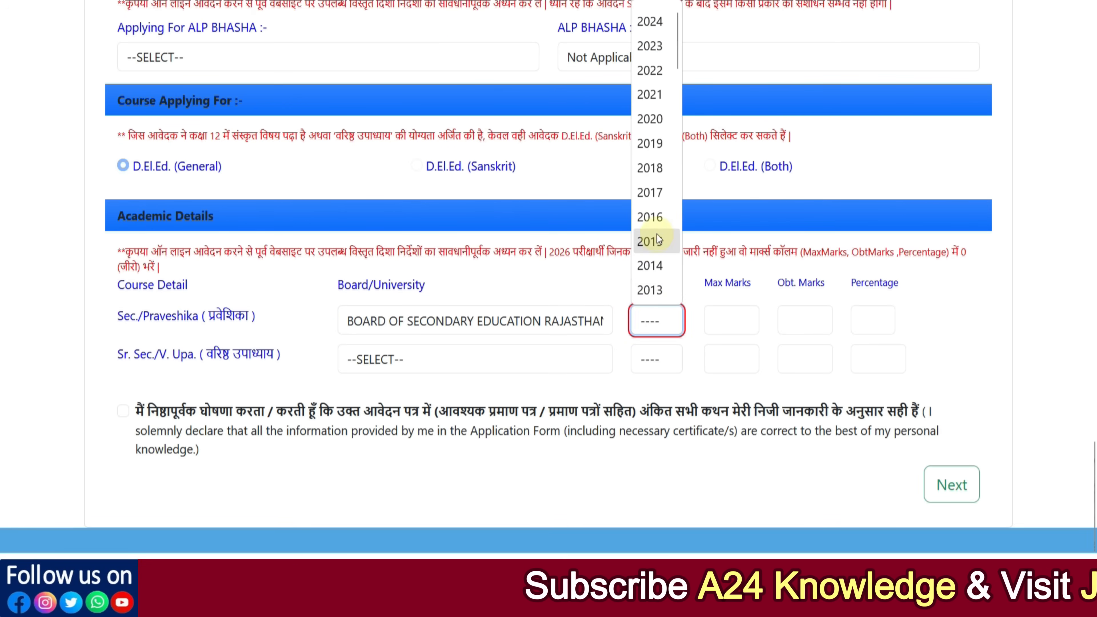
{"action": "left_click", "coordinate": [656, 93]}
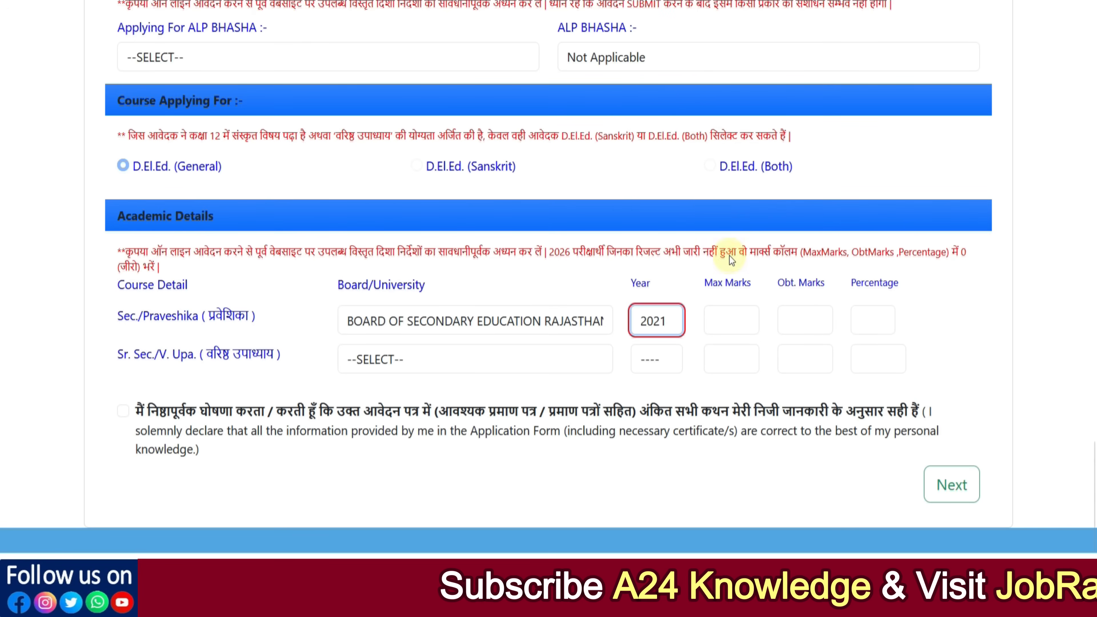
- Enter 600 maximum marks and 480 obtained marks for Sec./Praveshika and have the percentage filled in
{"action": "left_click", "coordinate": [741, 312]}
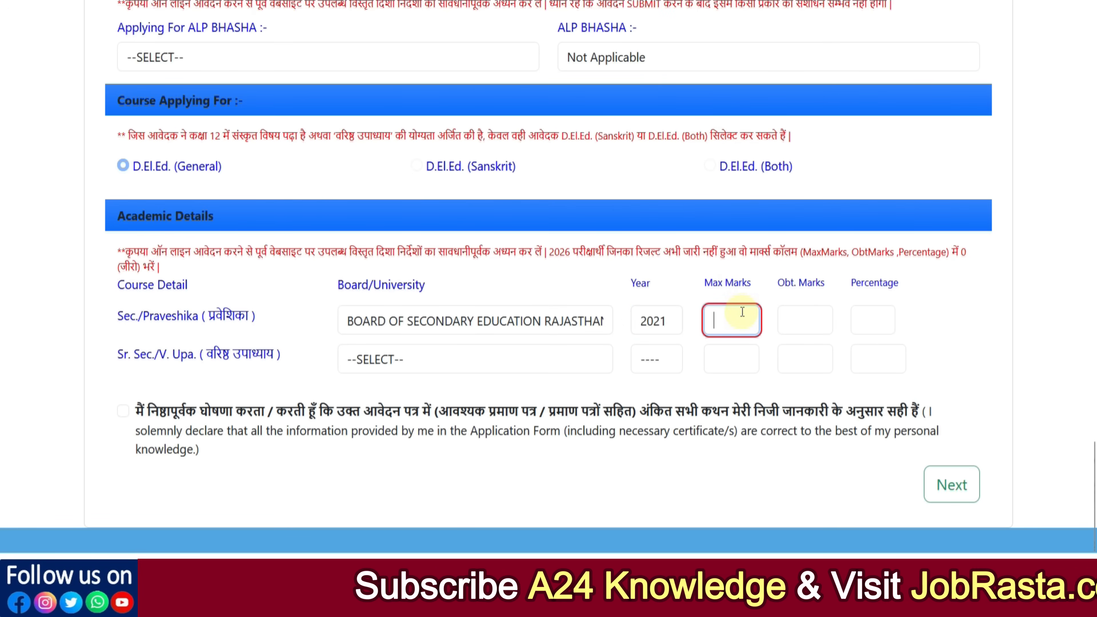
{"action": "type", "text": "600"}
{"action": "left_click", "coordinate": [811, 317]}
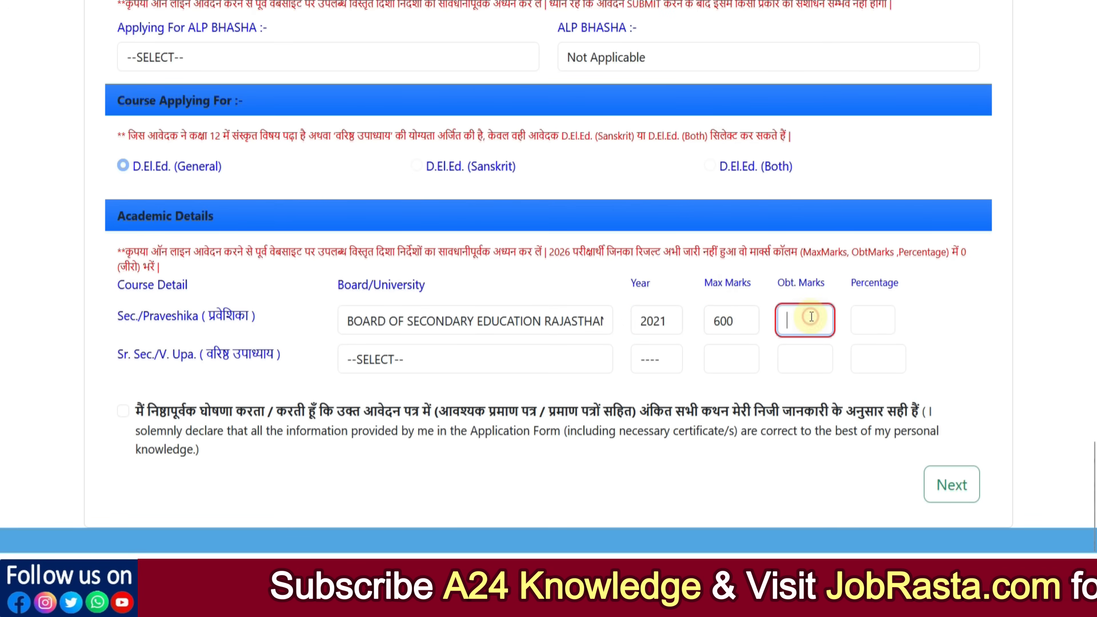
{"action": "type", "text": "480"}
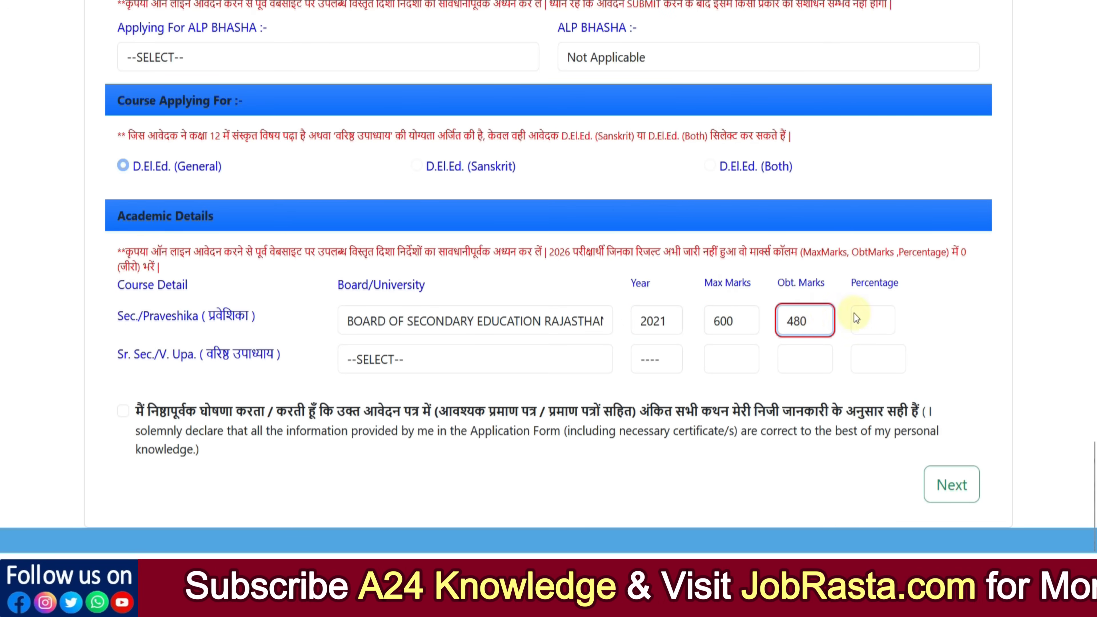
{"action": "left_click", "coordinate": [857, 319]}
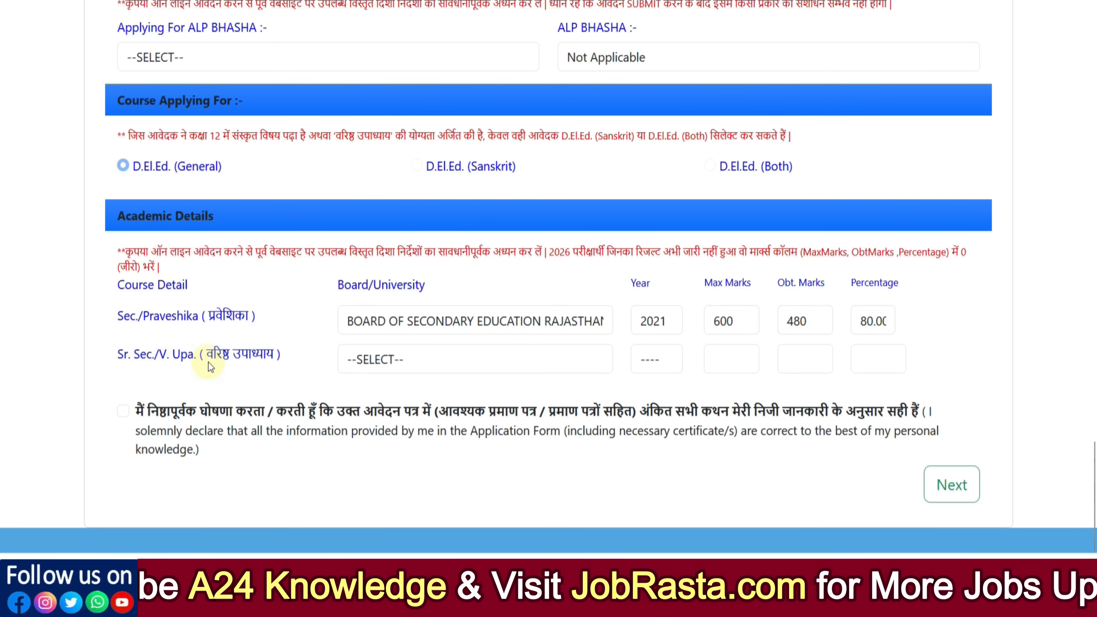
- Set the Sr. Sec./V. Upa. board to BOARD OF SECONDARY EDUCATION RAJASTHAN, leaving its year unselected
{"action": "left_click", "coordinate": [390, 362]}
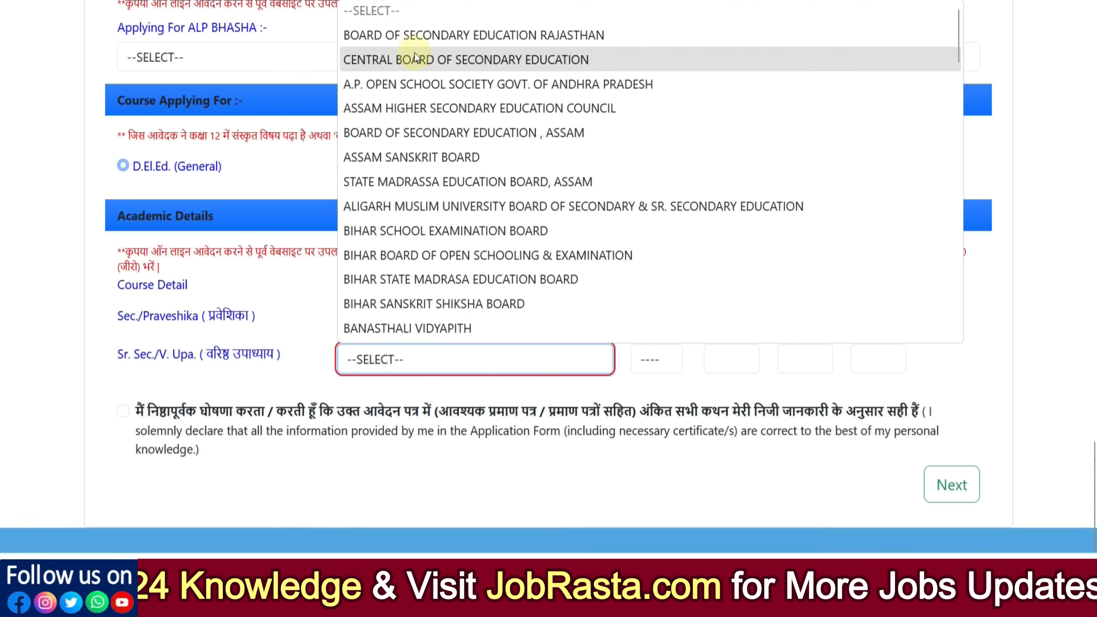
{"action": "left_click", "coordinate": [415, 37]}
{"action": "left_click", "coordinate": [661, 355]}
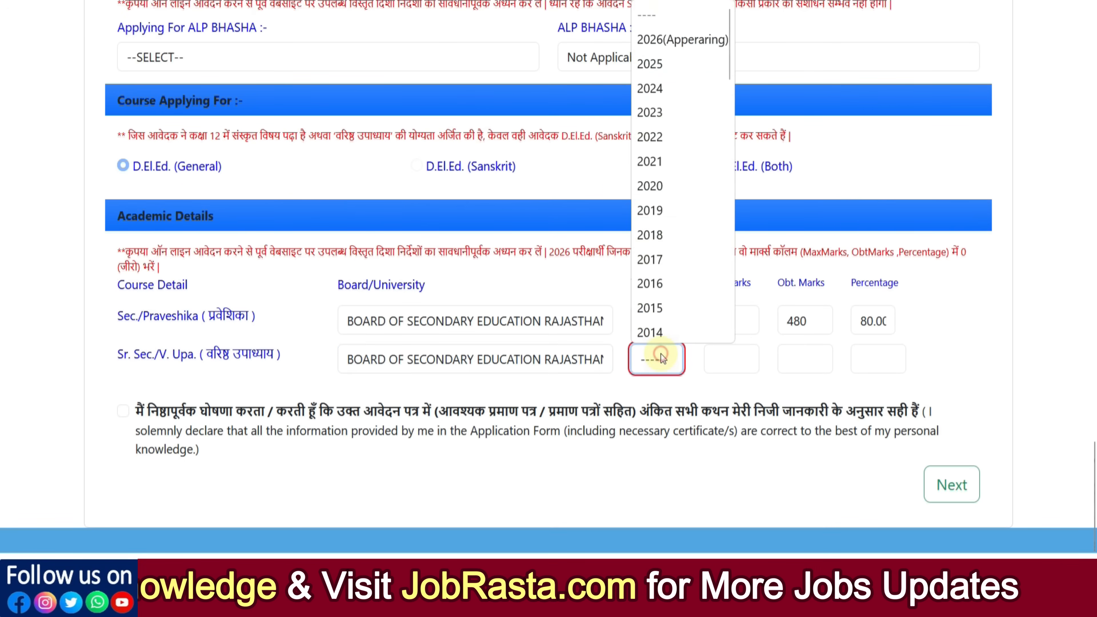
{"action": "left_click", "coordinate": [721, 367]}
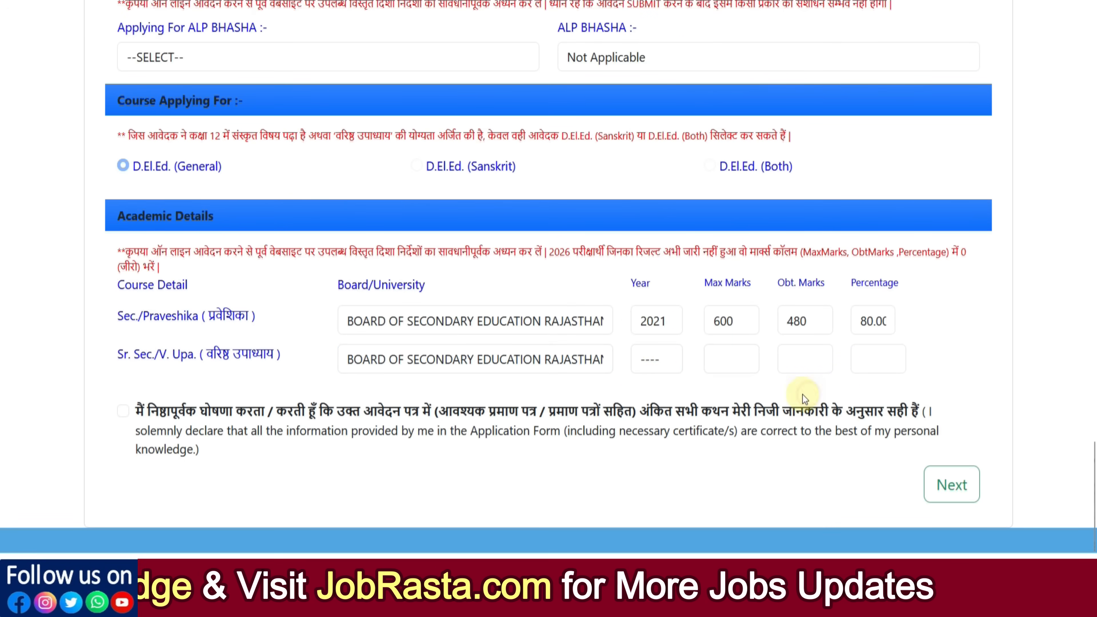
- Accept the declaration that the information is correct and proceed to the next stage of the application
{"action": "left_click", "coordinate": [122, 412]}
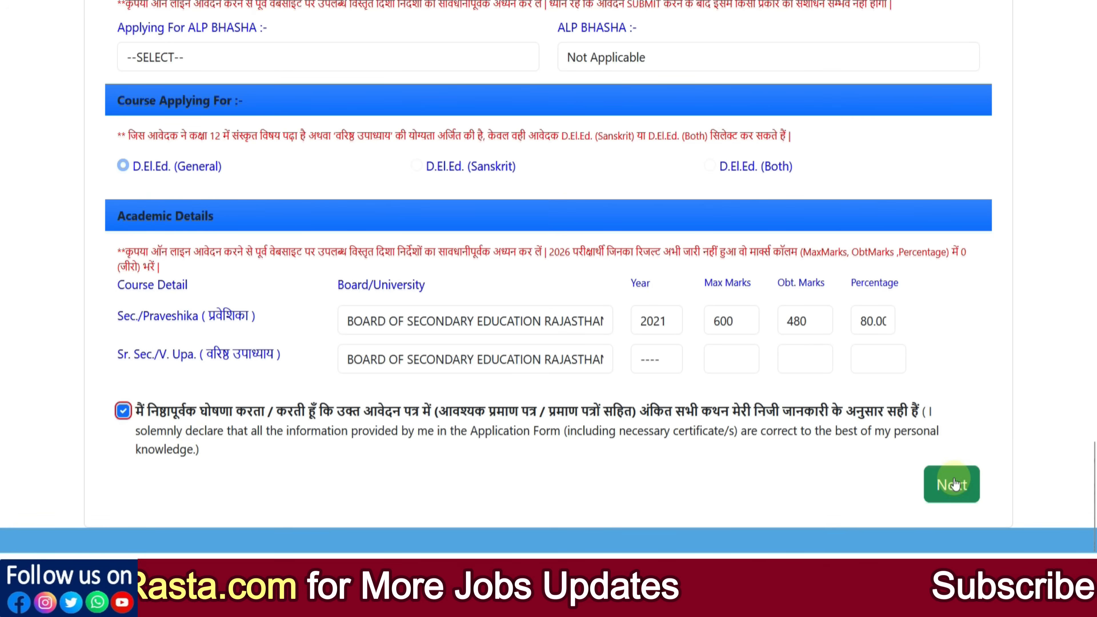
{"action": "scroll", "coordinate": [700, 476], "scroll_direction": "up", "scroll_amount": 4}
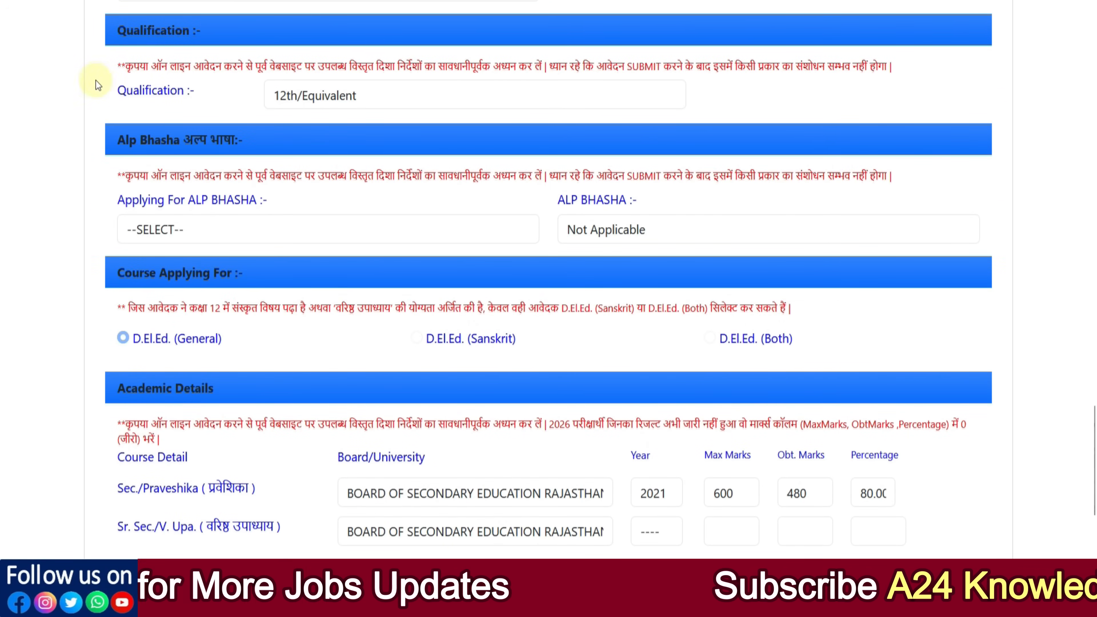
{"action": "left_click", "coordinate": [279, 98]}
{"action": "left_click", "coordinate": [245, 98]}
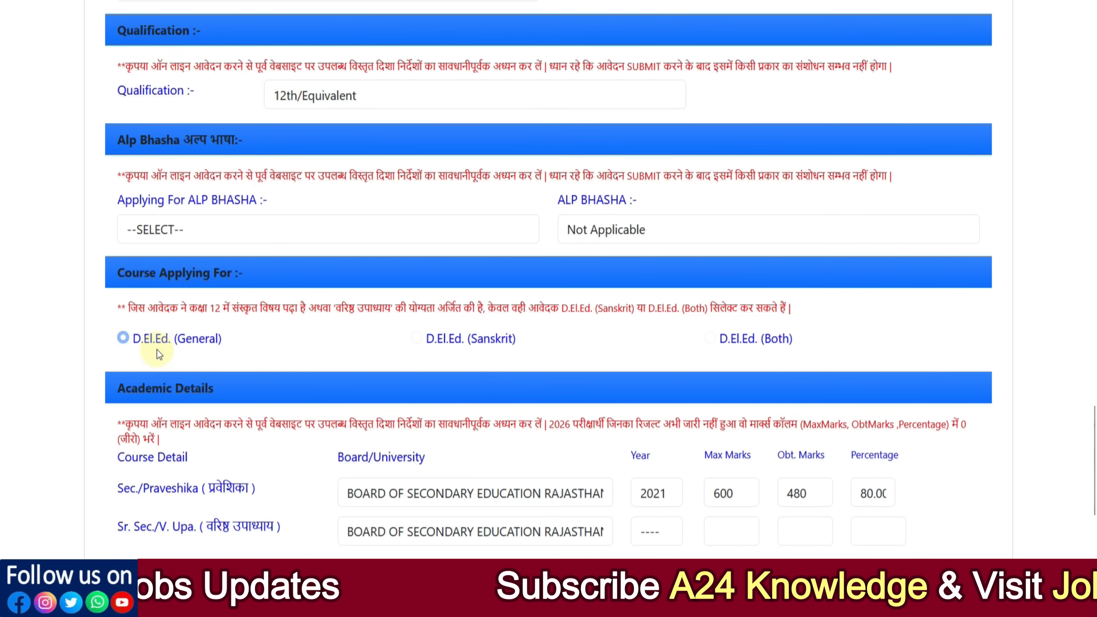
{"action": "left_click", "coordinate": [349, 95]}
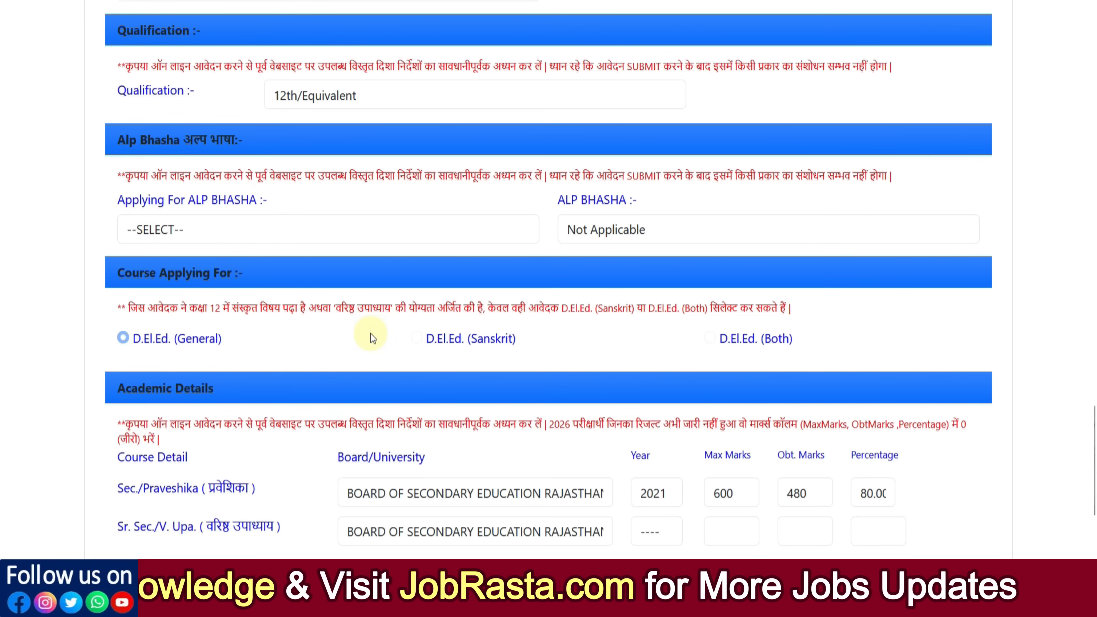
{"action": "scroll", "coordinate": [534, 350], "scroll_direction": "down", "scroll_amount": 4}
{"action": "left_click", "coordinate": [957, 486]}
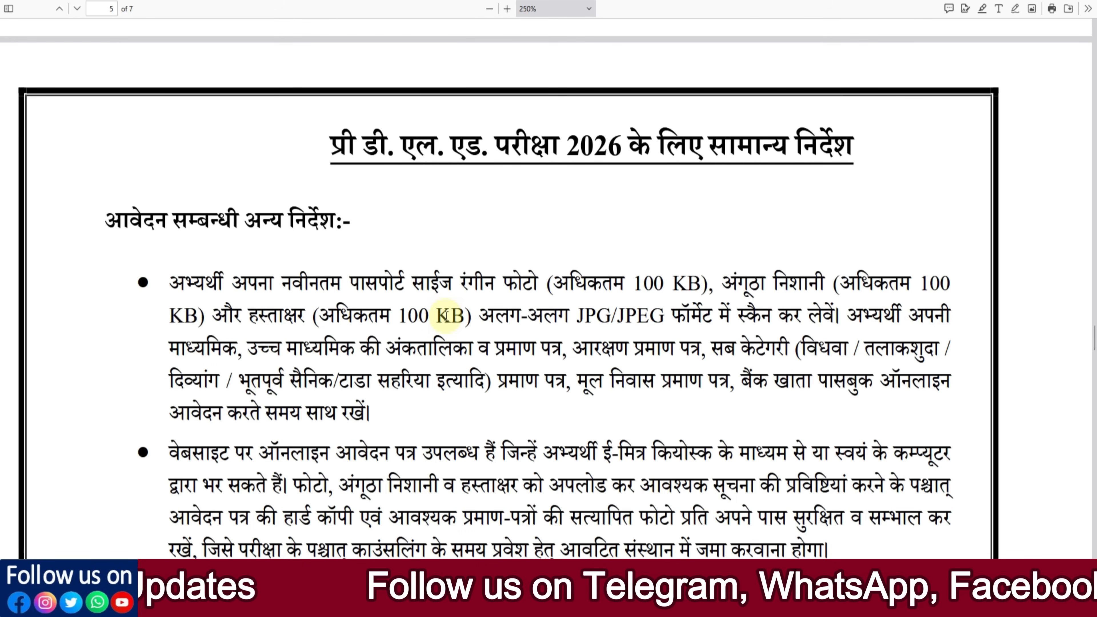
- Read the PDF's Pre D.El.Ed. 2026 general instructions on photo, thumb impression and signature files
{"action": "scroll", "coordinate": [447, 318], "scroll_direction": "down", "scroll_amount": 1}
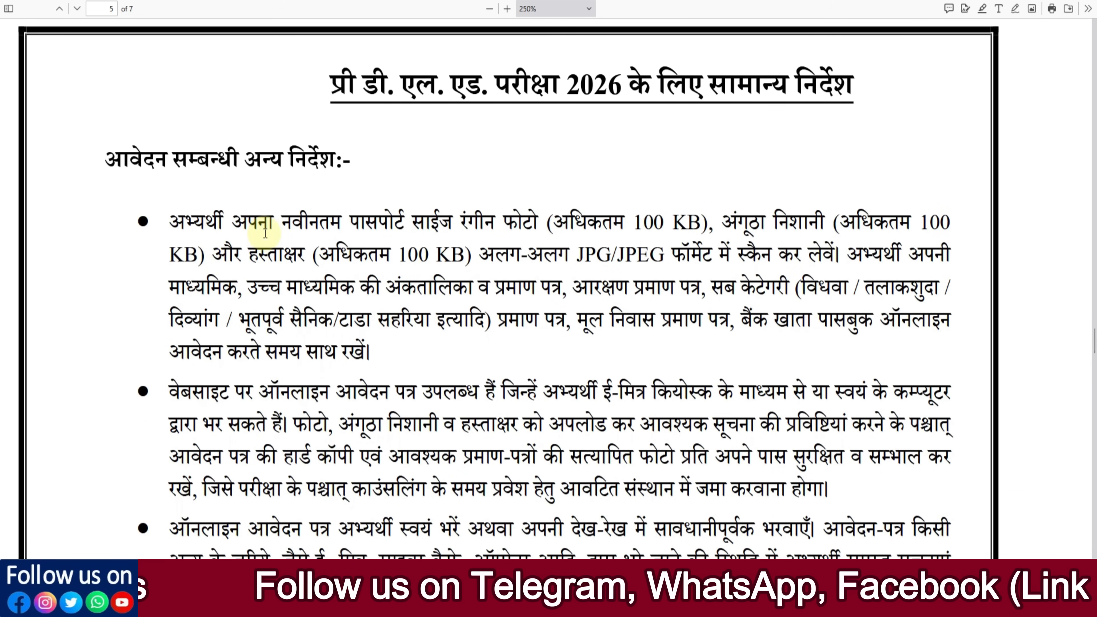